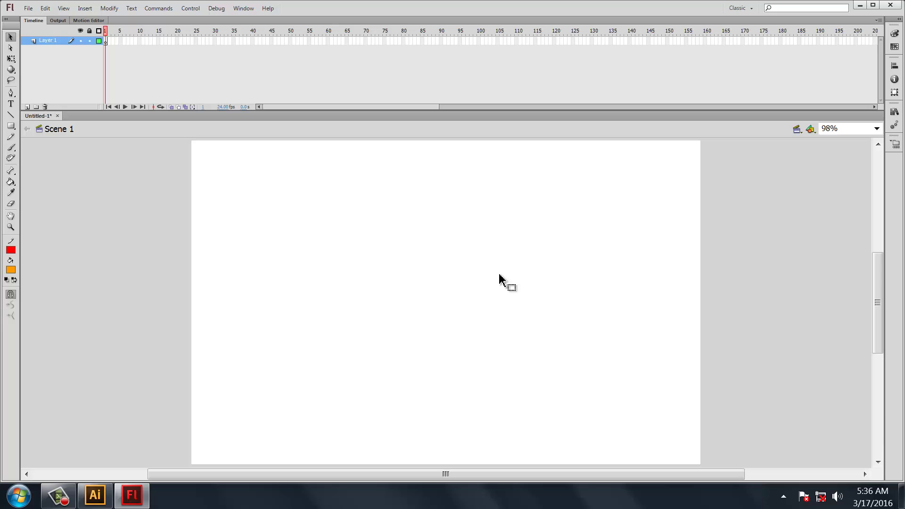
click(109, 9)
click(117, 21)
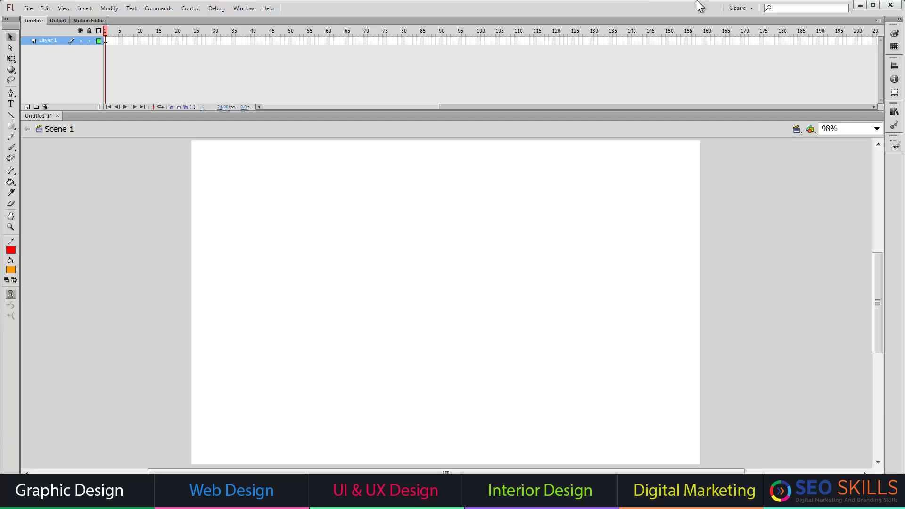
key(a)
key(v)
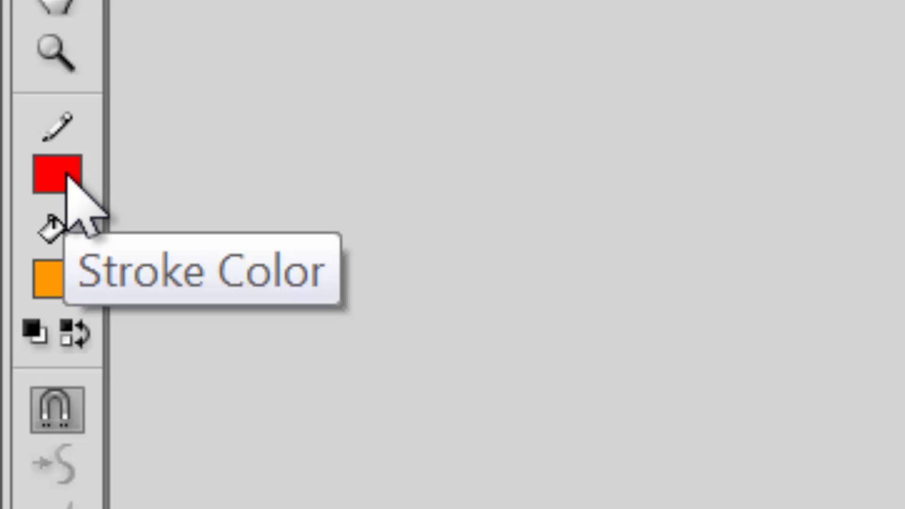
- Set the stroke to none and draw an orange-filled rectangle overlapping the stage's left edge
click(67, 175)
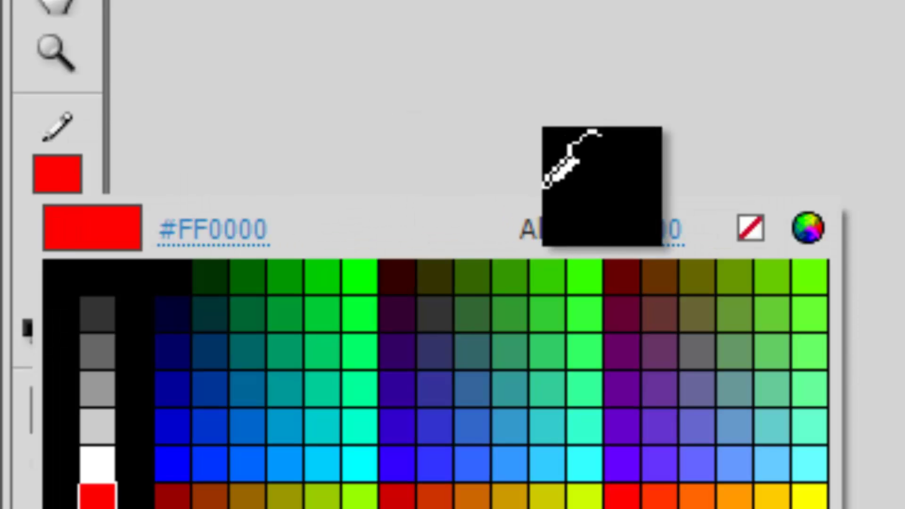
click(754, 243)
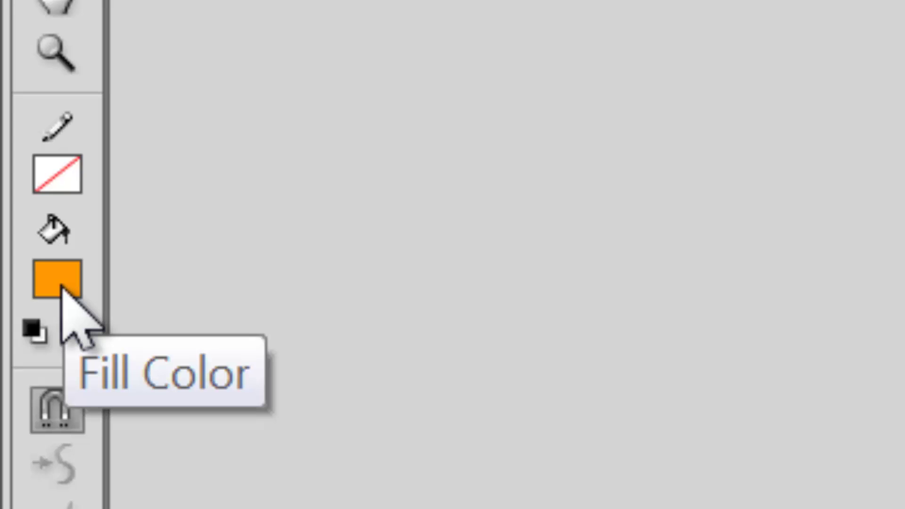
key(r)
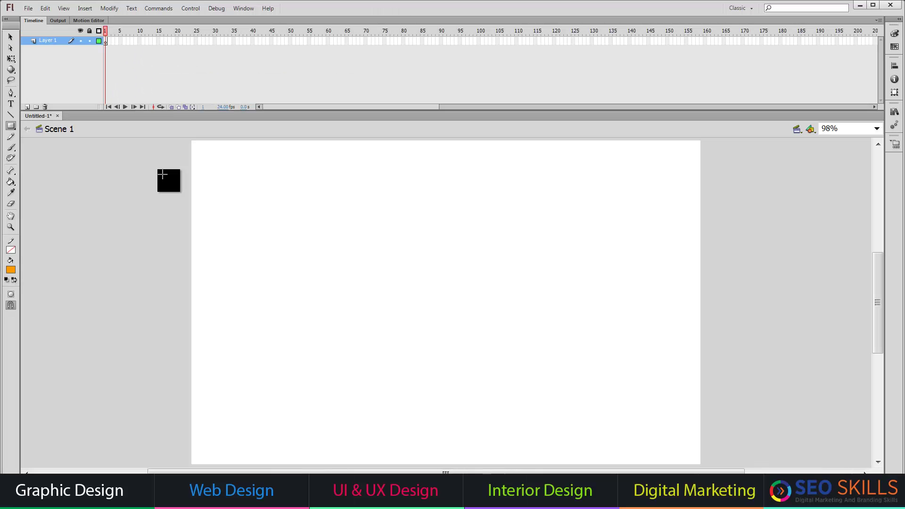
drag(162, 173, 297, 289)
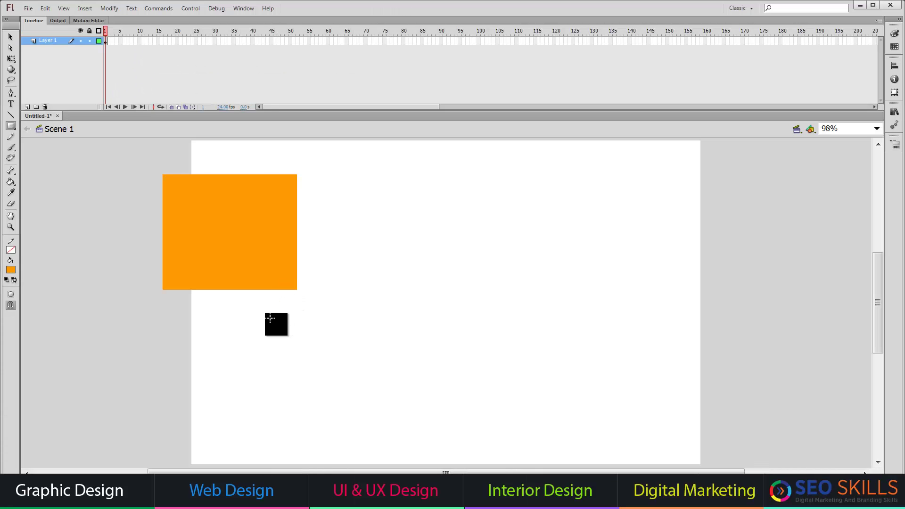
- Set the fill to dark gray #333333 and draw a rectangle overlapping the orange one's lower-right corner
click(12, 268)
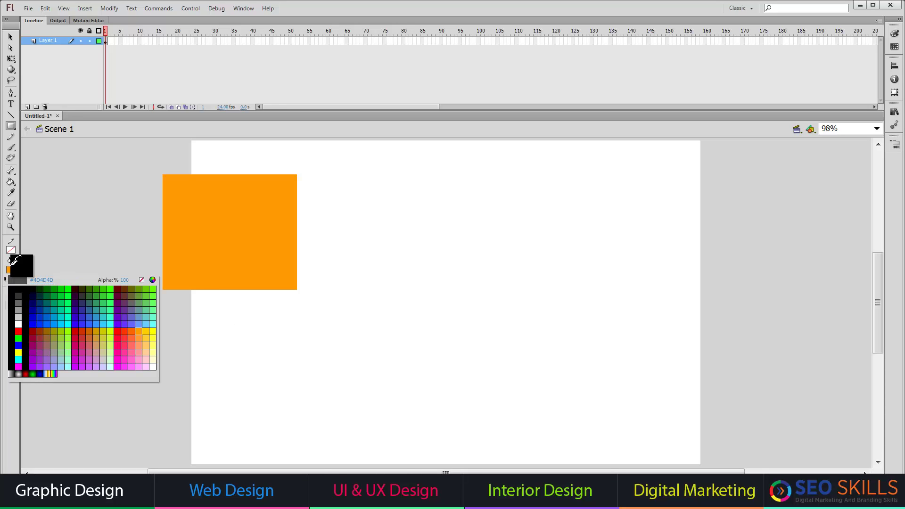
click(18, 294)
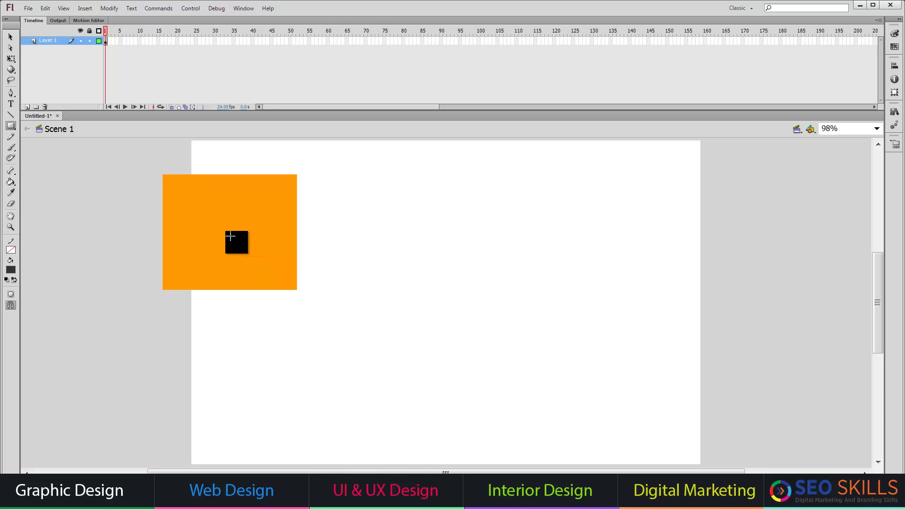
drag(230, 235, 360, 344)
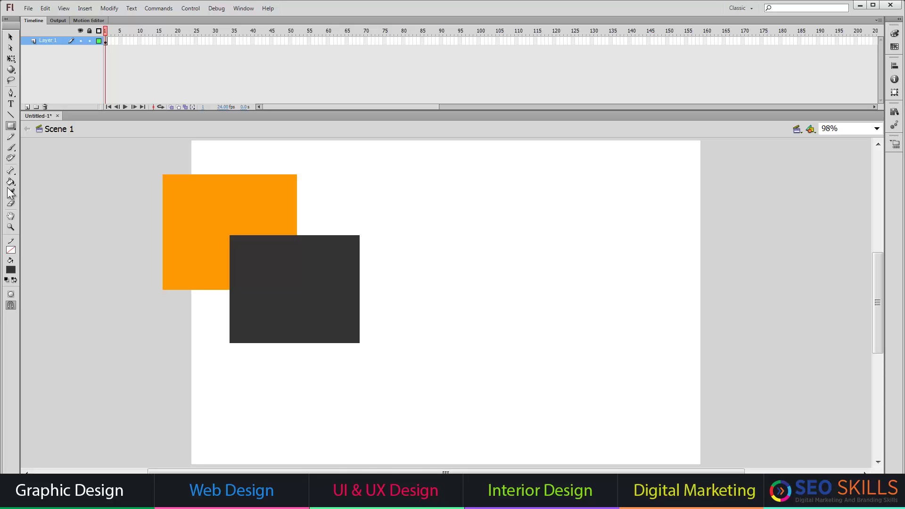
- Set the fill to purple #6633FF and draw a larger rectangle overlapping both the orange and dark gray ones
click(10, 268)
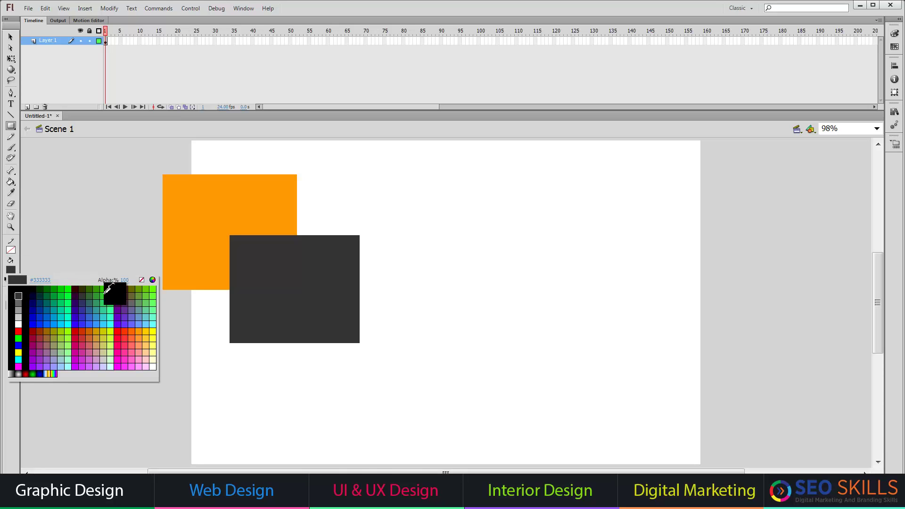
click(124, 323)
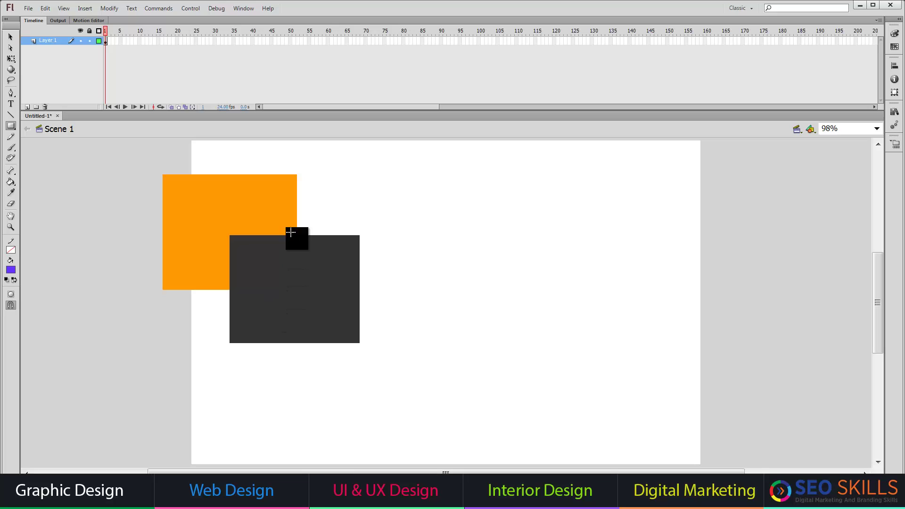
drag(259, 155, 415, 285)
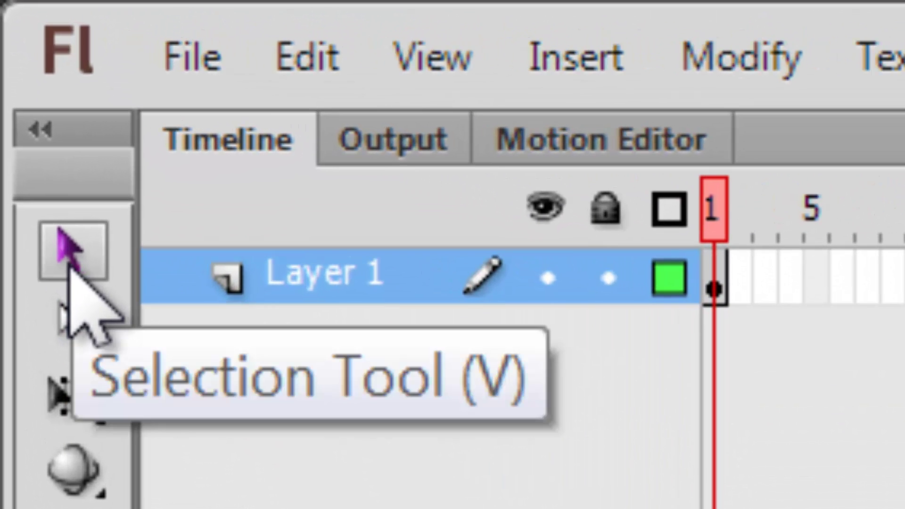
- Select the purple rectangle and examine which Arrange options are available for it
click(70, 269)
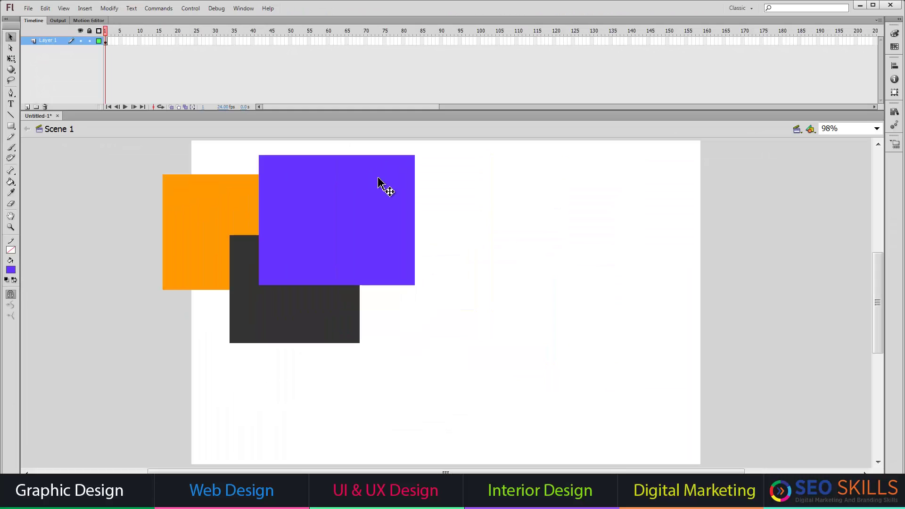
click(379, 179)
click(110, 8)
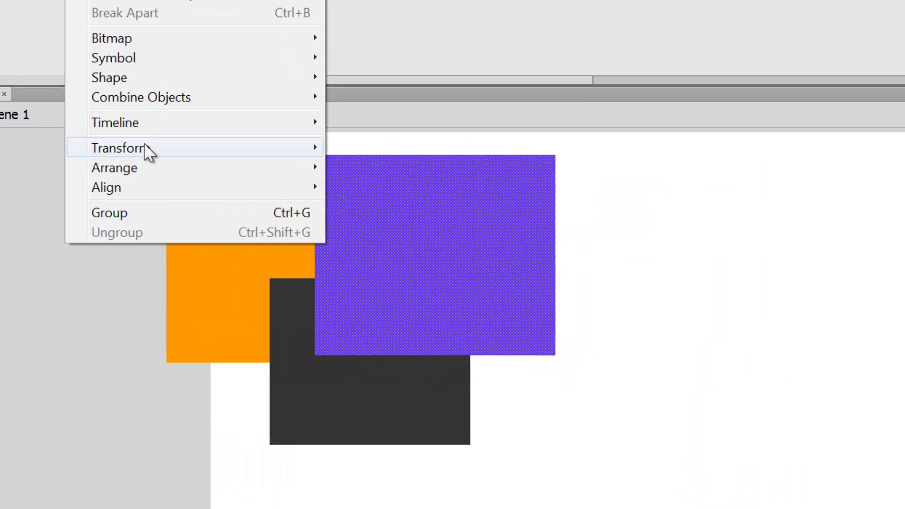
mouse_move(144, 164)
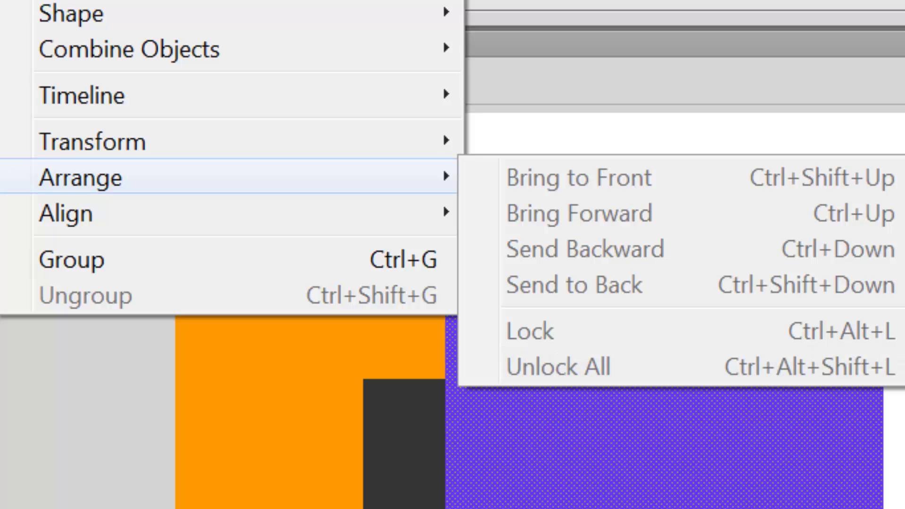
key(Escape)
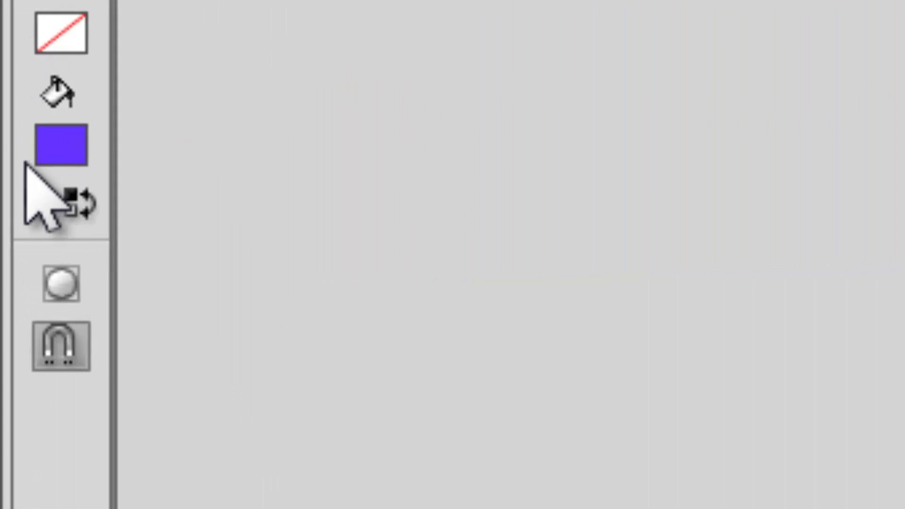
- With a dark orange fill and Object Drawing enabled, draw a rectangle across the stage's right edge
click(11, 271)
click(78, 125)
click(78, 125)
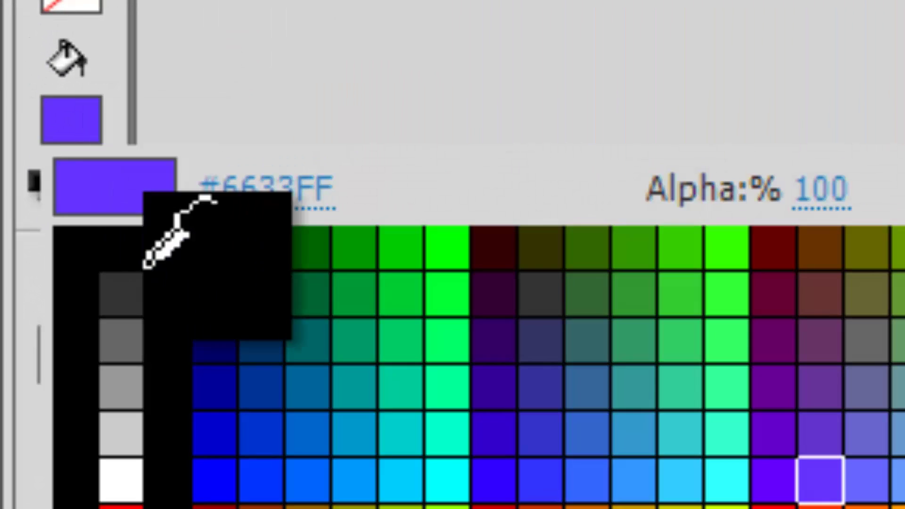
click(890, 498)
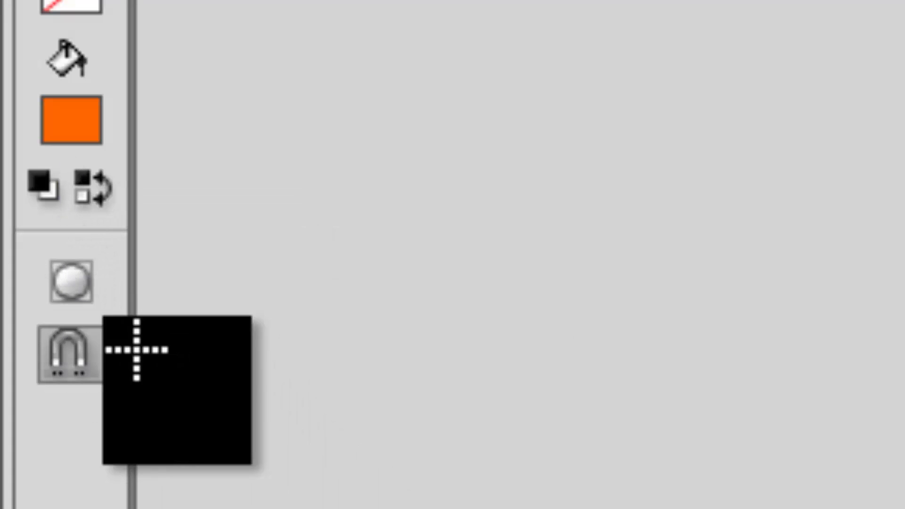
click(76, 283)
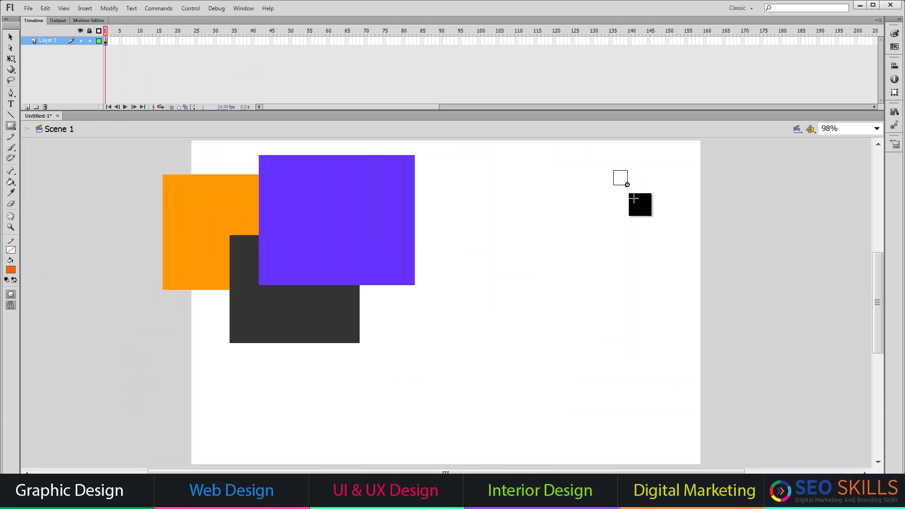
drag(634, 199, 757, 277)
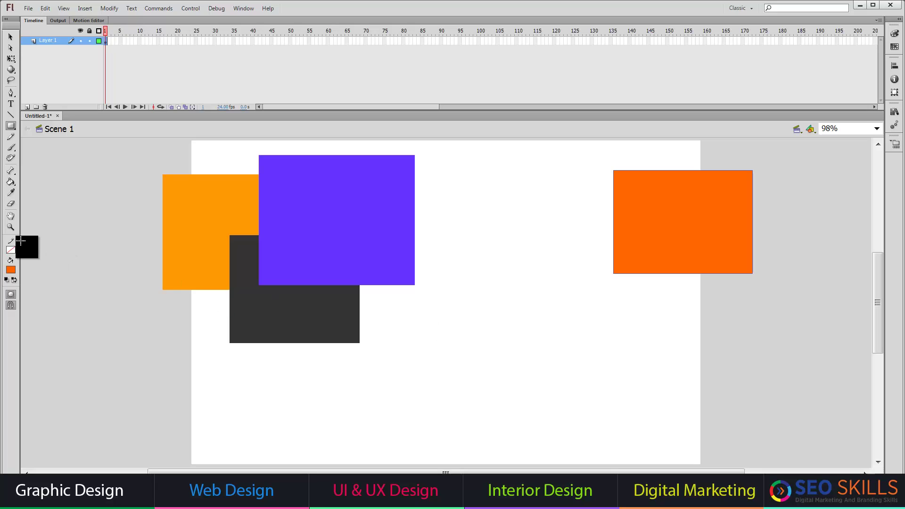
- Undo recolouring the dark orange rectangle to dark gray, and draw a dark gray rectangle overlapping its lower-right corner
click(11, 271)
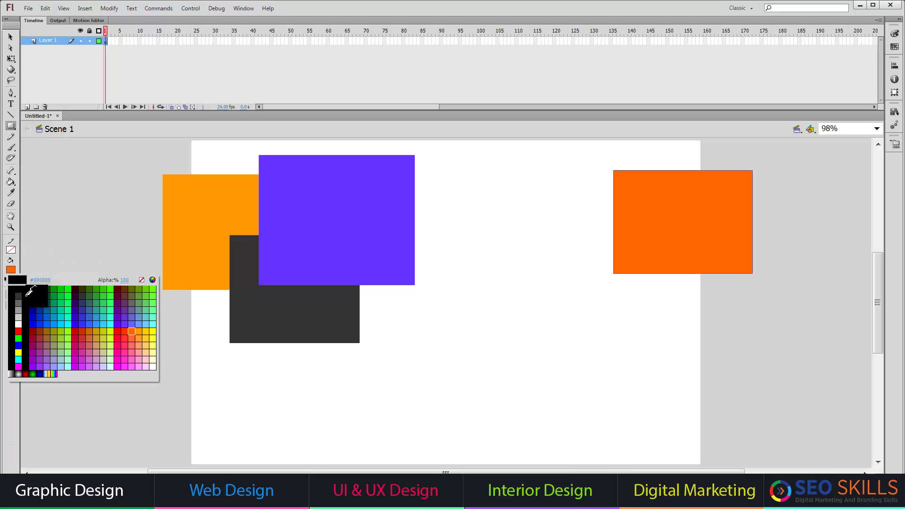
click(17, 295)
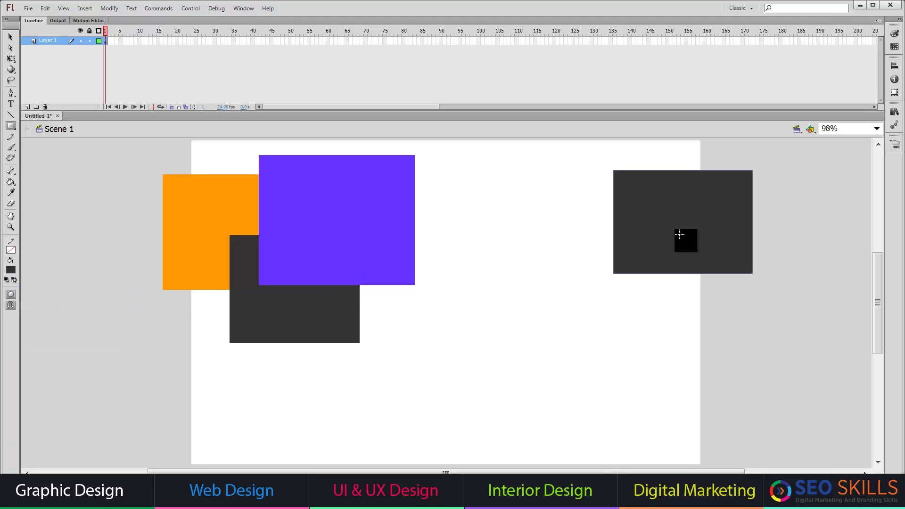
key(ctrl+z)
drag(676, 225, 797, 321)
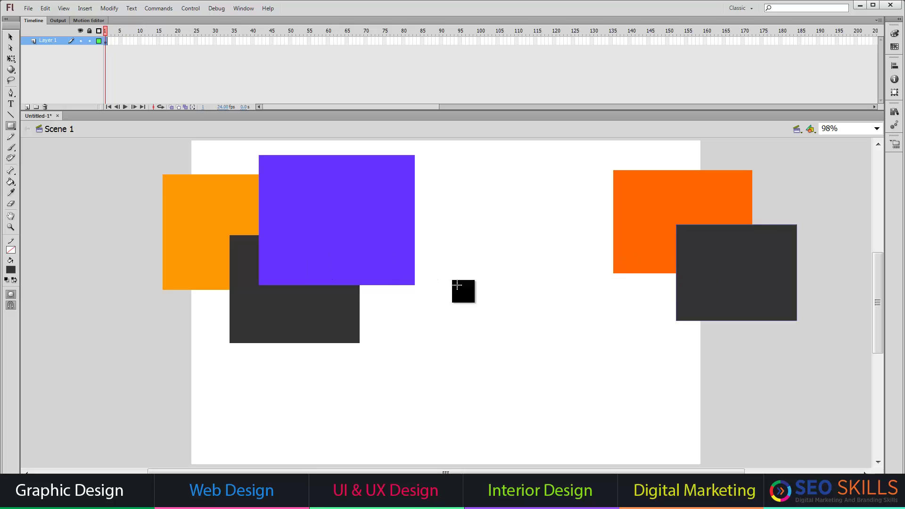
- Draw a third rectangle overlapping the lower-right corner of the new dark gray one and fill it with dark blue
drag(735, 274, 862, 375)
click(13, 273)
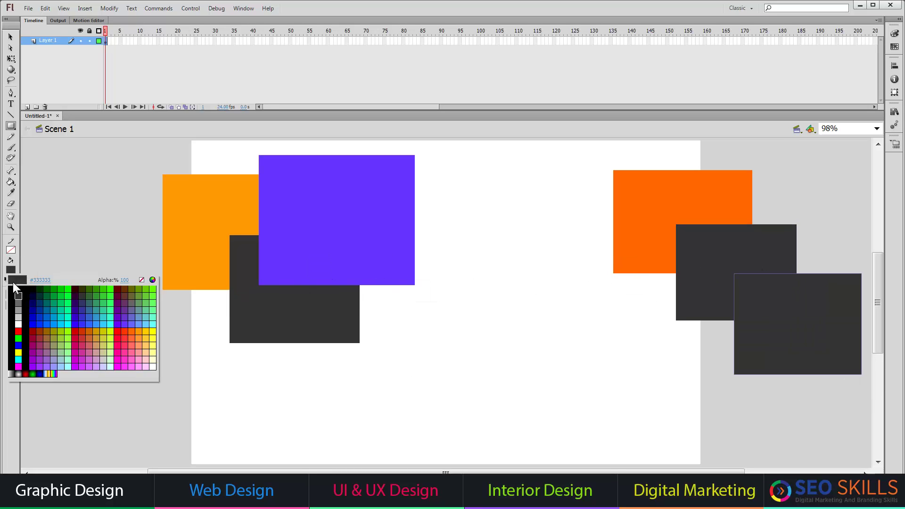
click(33, 318)
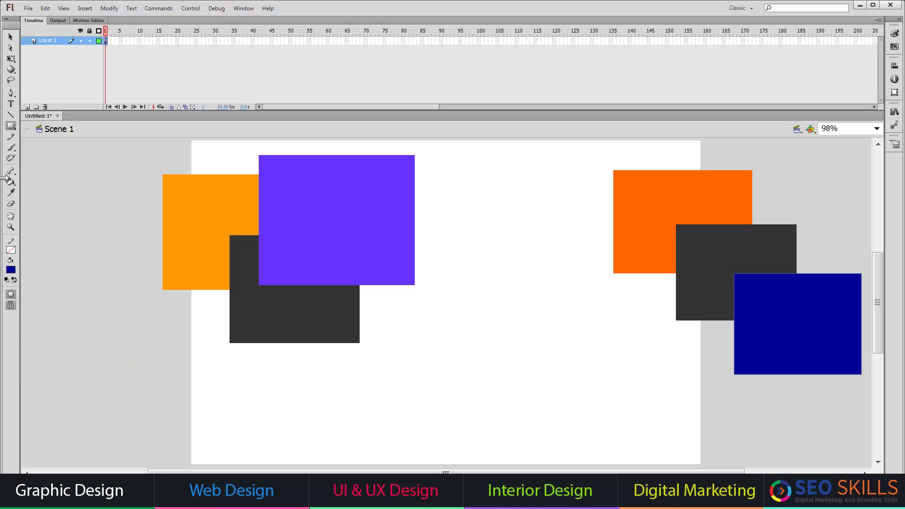
- Select the dark blue rectangle and send it backward one level, behind the dark gray one
click(11, 37)
click(67, 304)
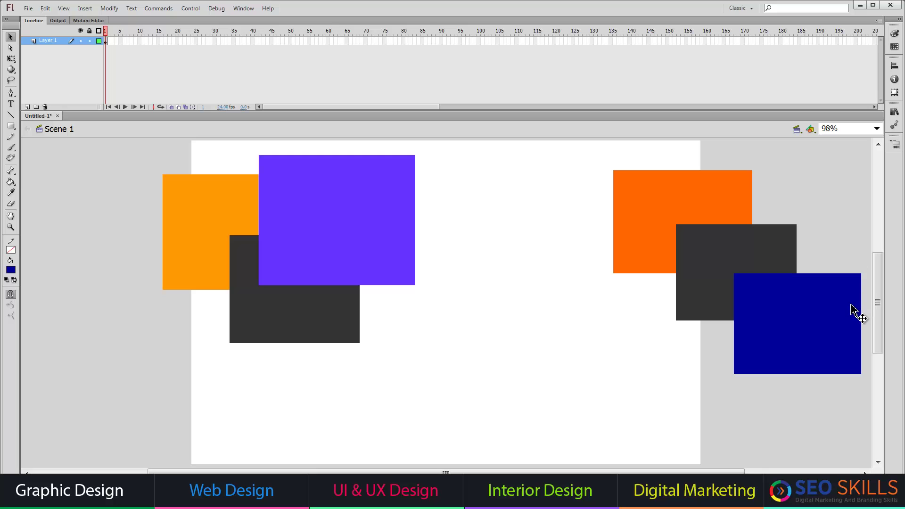
drag(853, 314, 853, 314)
click(109, 8)
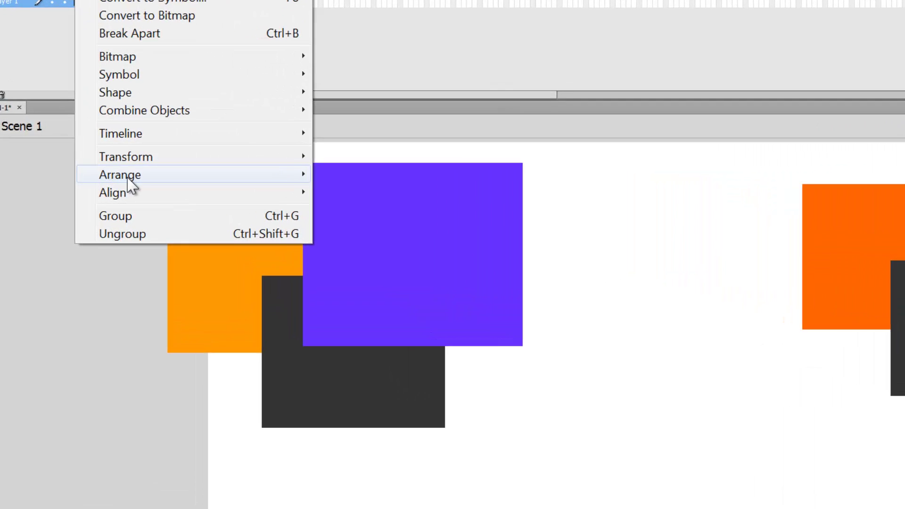
mouse_move(133, 164)
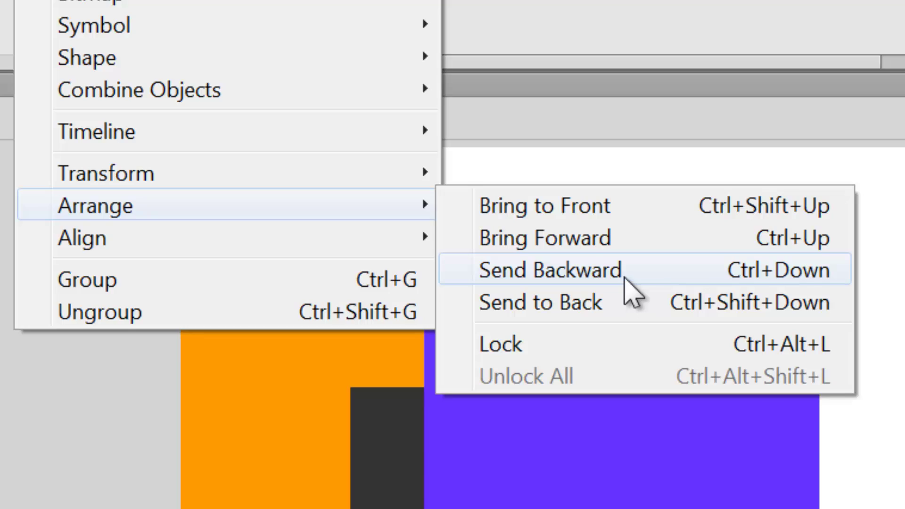
click(625, 282)
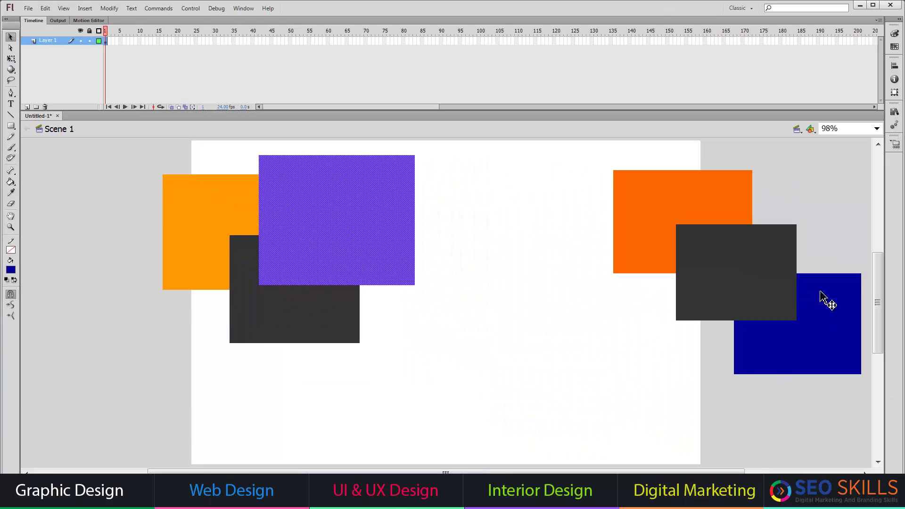
- Bring the dark orange rectangle near the stage's right edge to the front
click(682, 210)
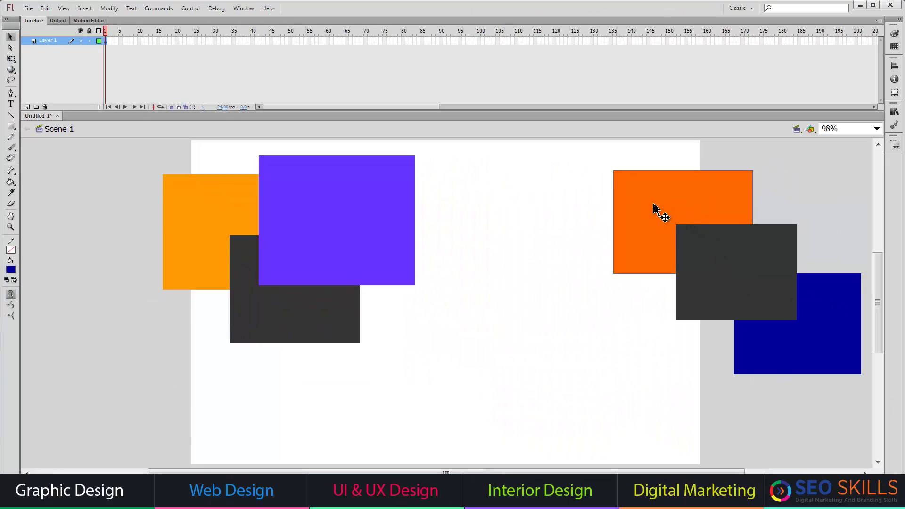
click(109, 8)
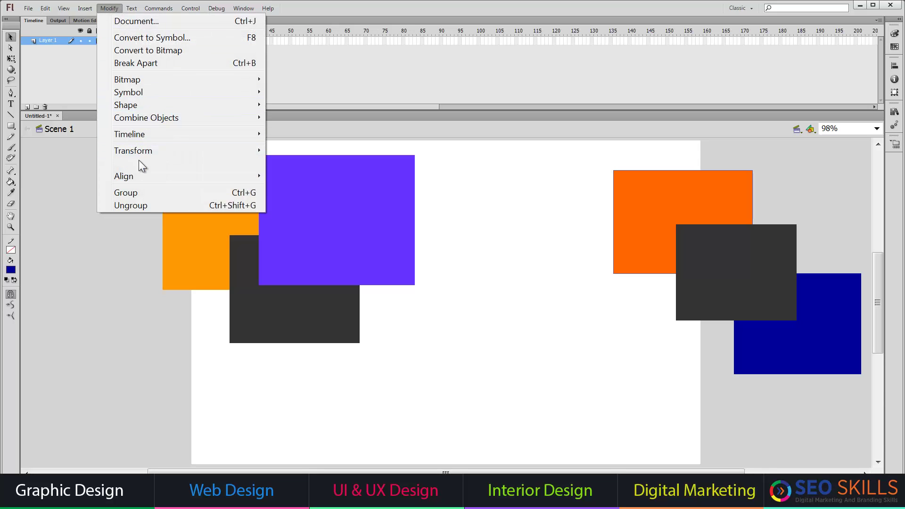
mouse_move(139, 164)
click(315, 163)
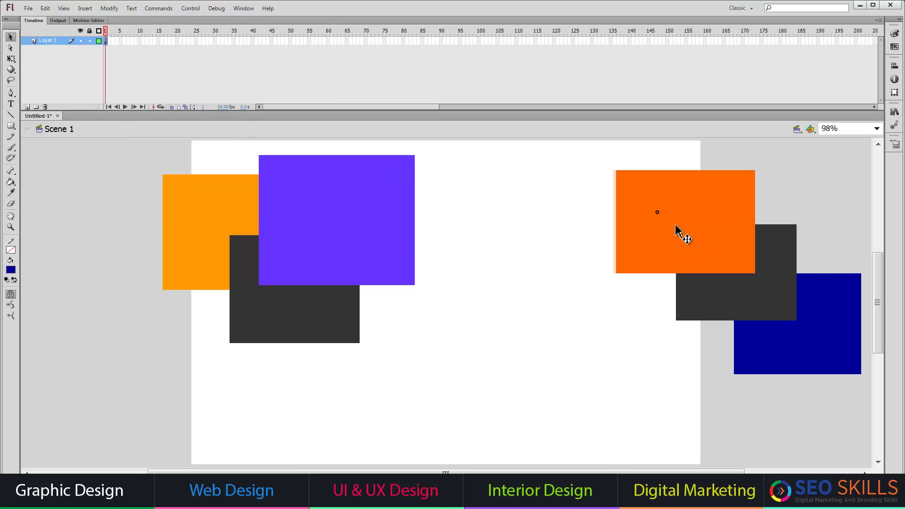
- Move the dark orange rectangle down over the dark blue one, enter its drawing object and return to Scene 1
drag(681, 235, 761, 380)
double_click(762, 380)
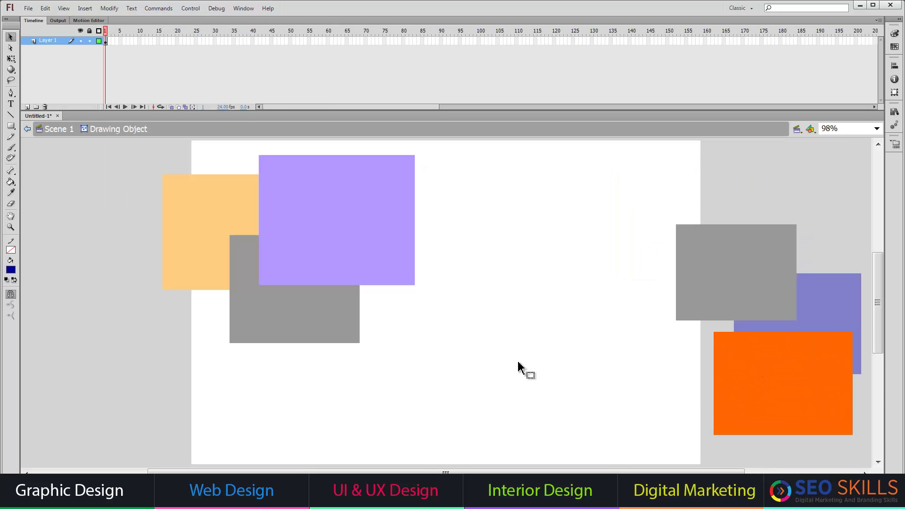
click(27, 130)
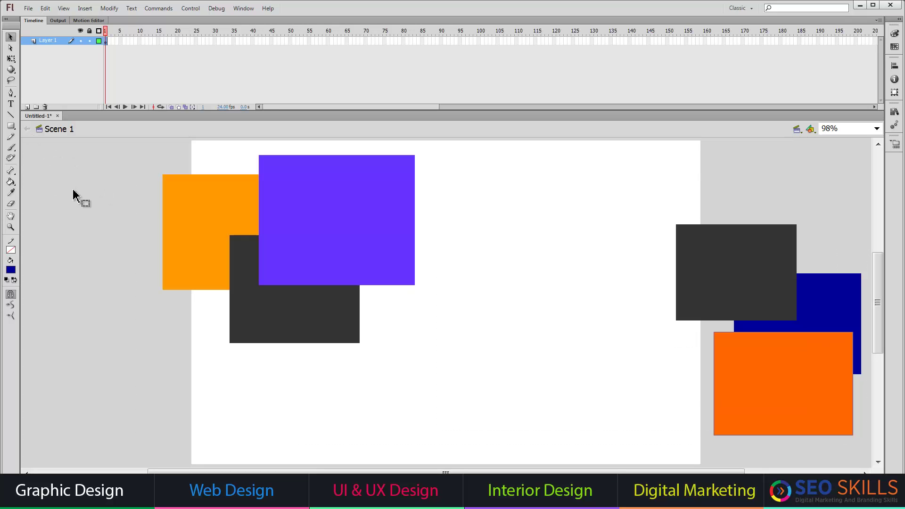
- Select the overlapping purple, dark gray and orange rectangles in turn and examine whether the Arrange commands are available for them
click(368, 235)
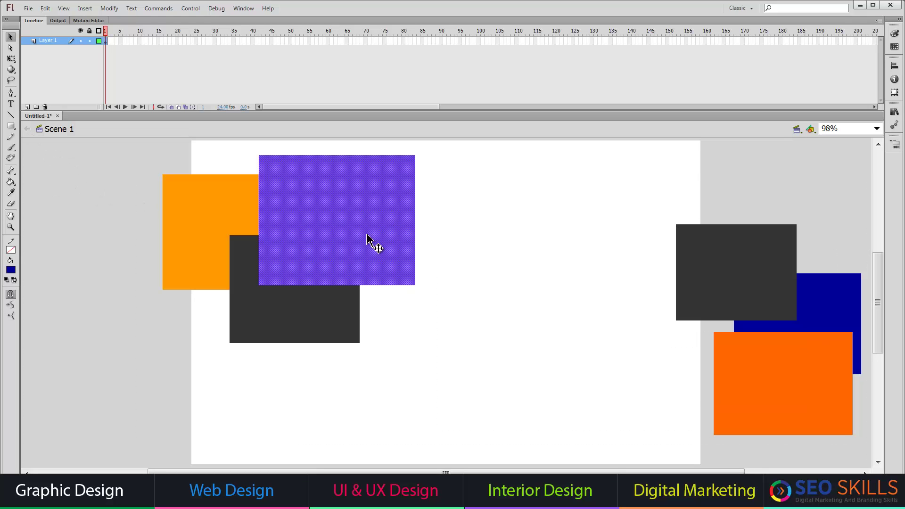
click(313, 305)
click(194, 243)
key(ctrl+shift+a)
click(109, 9)
mouse_move(137, 176)
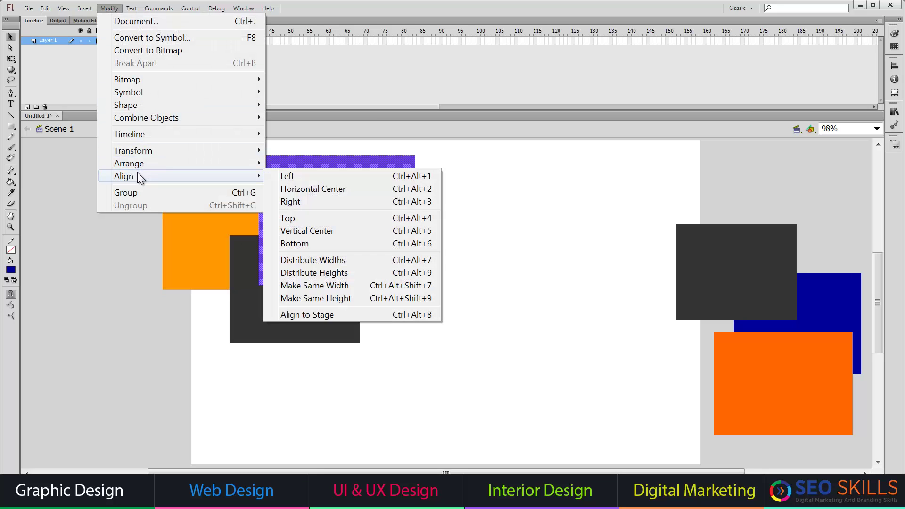
mouse_move(198, 165)
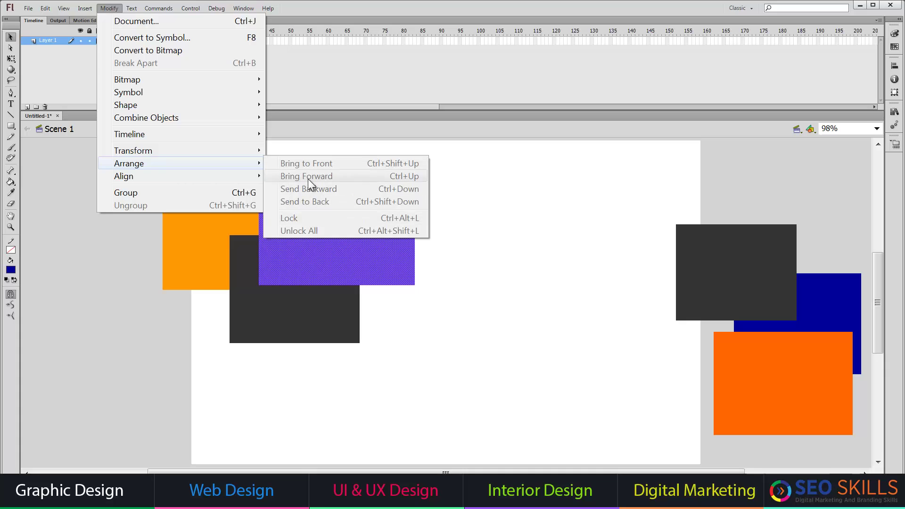
click(540, 238)
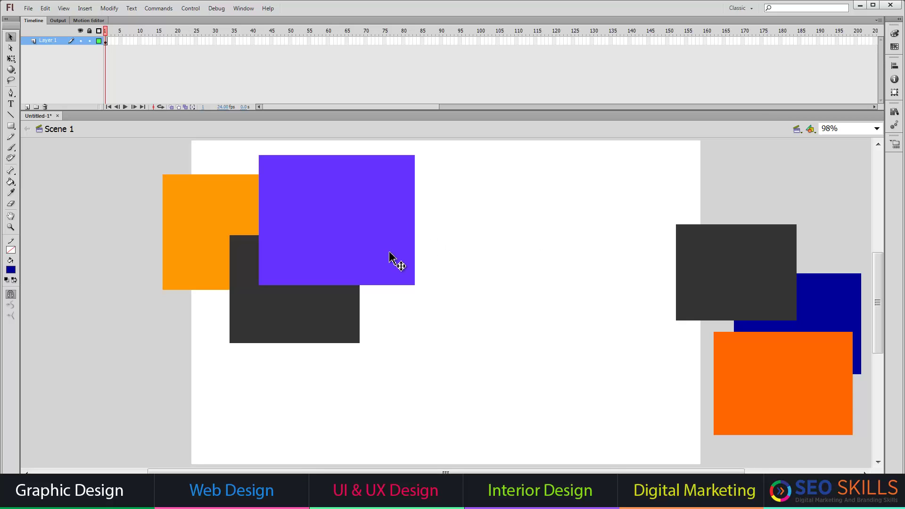
- Show the Properties of the purple rectangle and compare its object type with that of the two dark gray rectangles
click(338, 203)
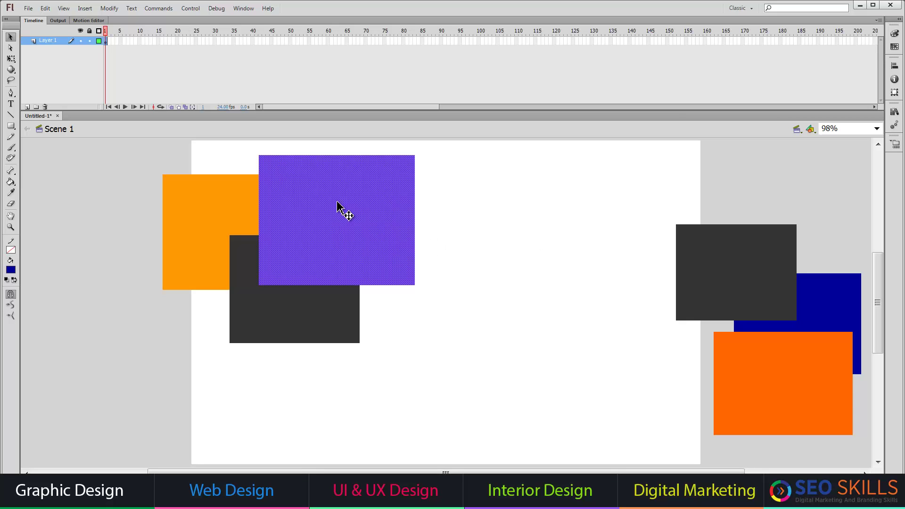
click(241, 9)
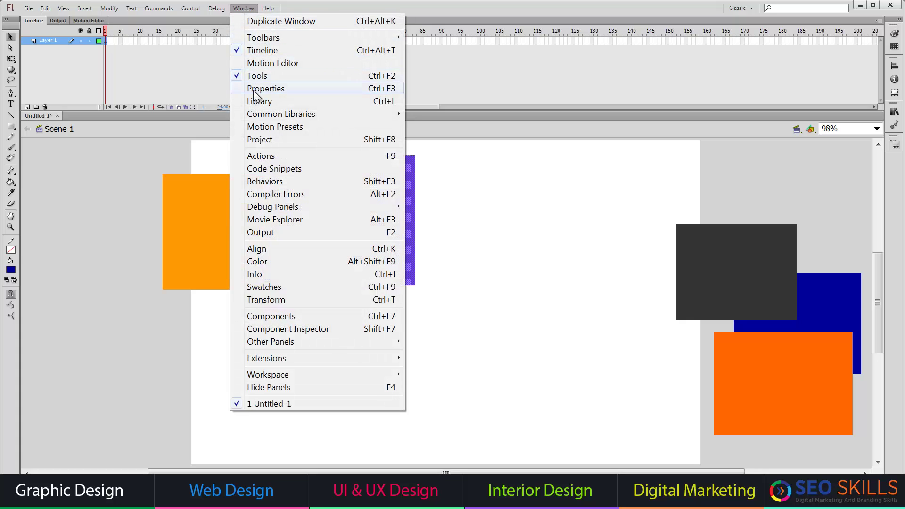
click(391, 90)
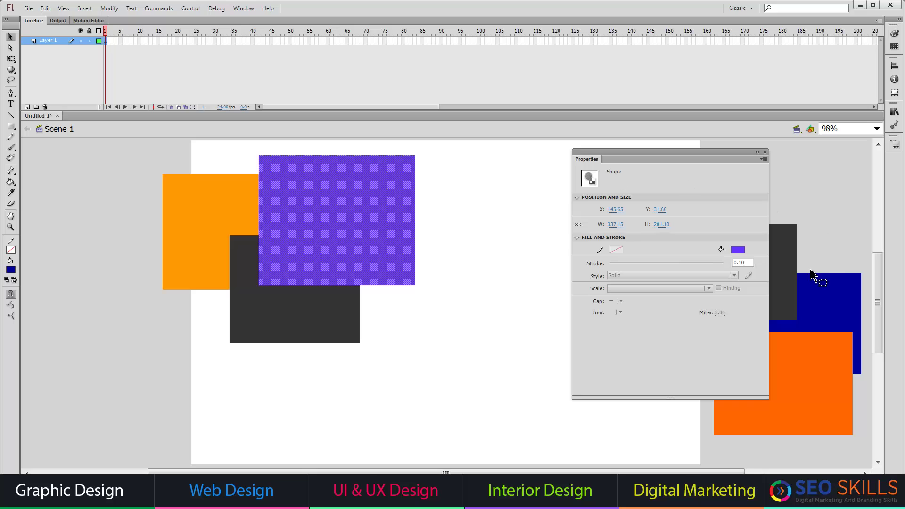
click(783, 252)
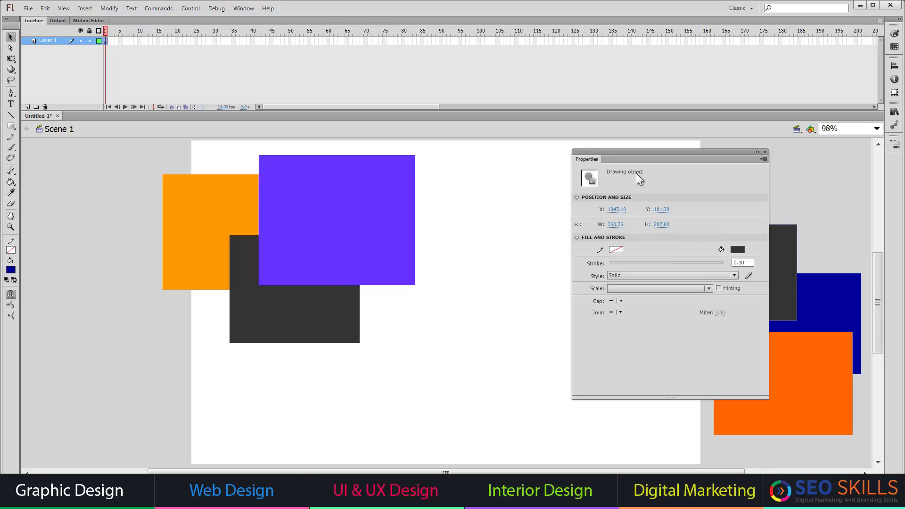
click(329, 326)
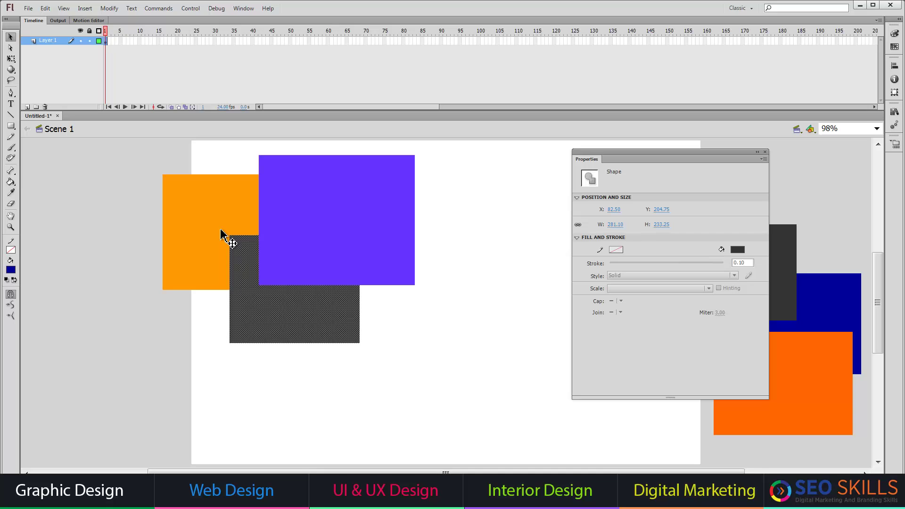
click(792, 258)
- Select all the rectangles in the scene and delete them
click(469, 336)
key(ctrl+a)
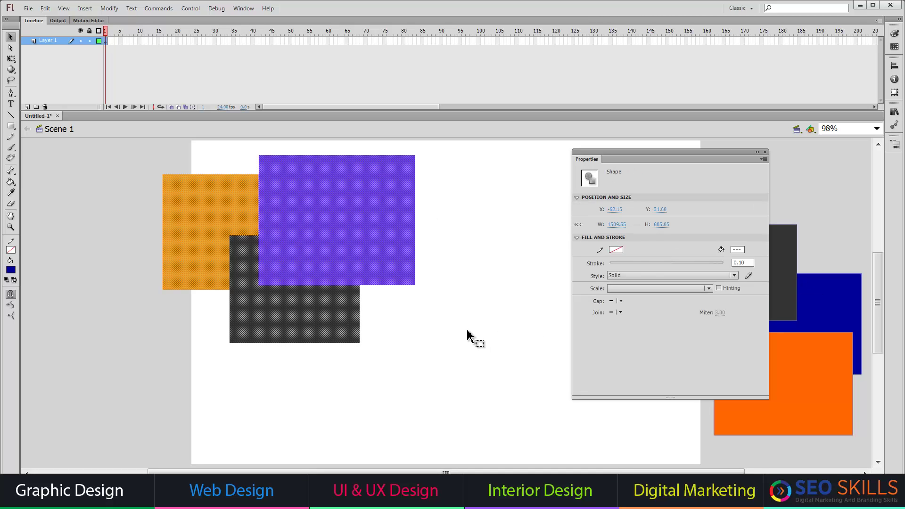
key(Delete)
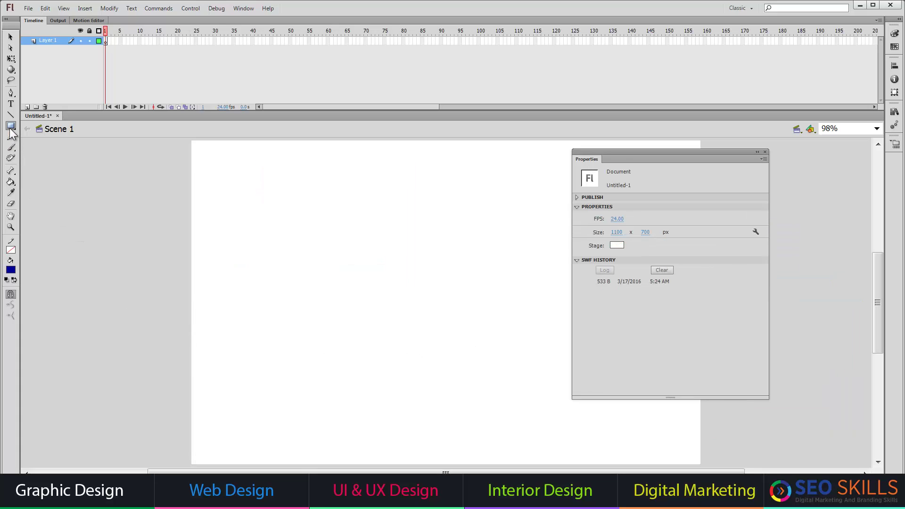
- Draw a dark blue rectangle of about 243 × 203 px as a drawing object in the stage's upper-left area
click(11, 127)
drag(225, 195, 339, 289)
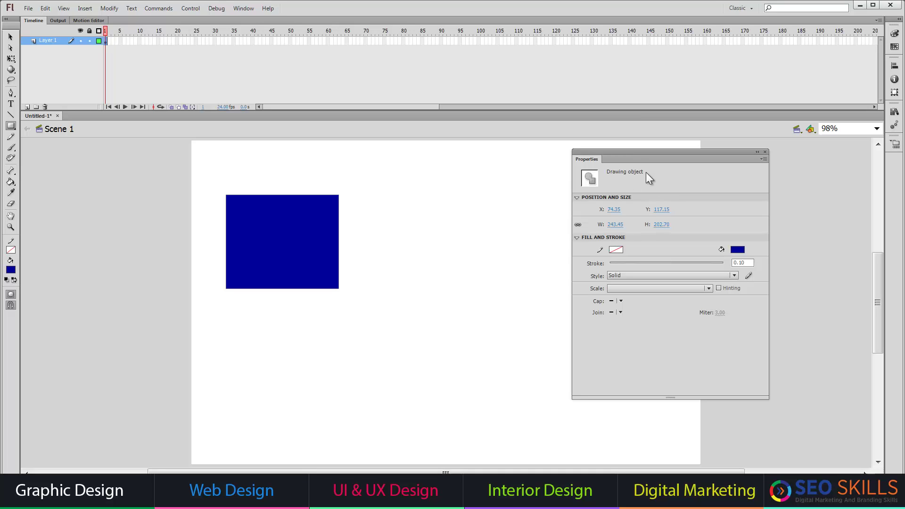
click(10, 39)
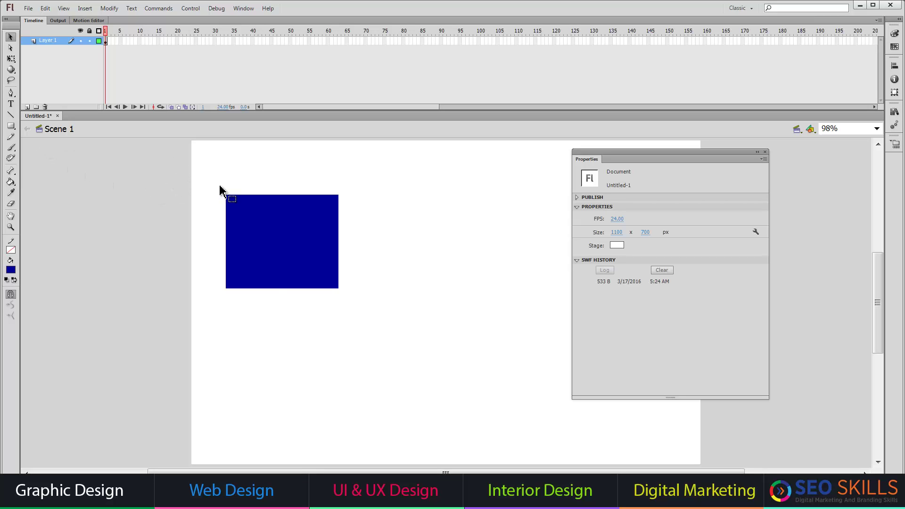
- Marquee-select only part of the blue drawing object, delete it and undo the deletion
drag(213, 174, 279, 312)
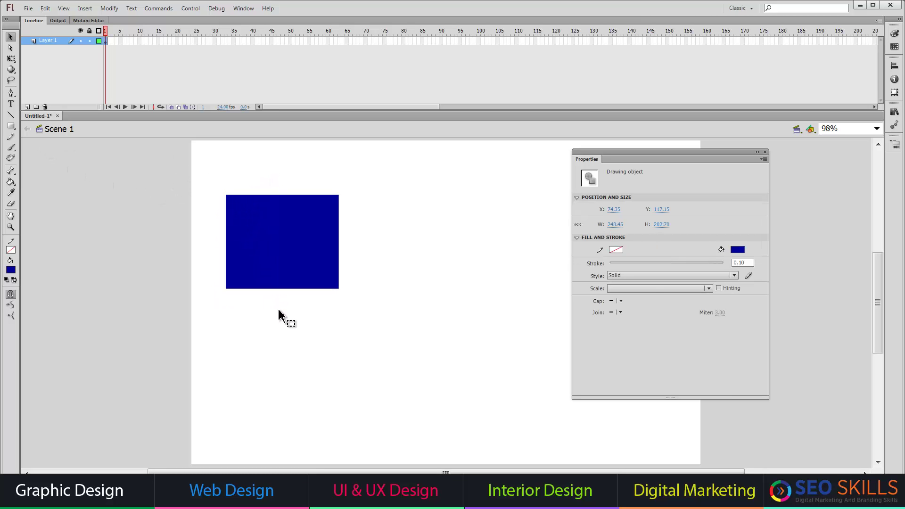
key(Delete)
key(ctrl+z)
- Draw a second dark blue rectangle as a merged shape beside the first one
click(10, 127)
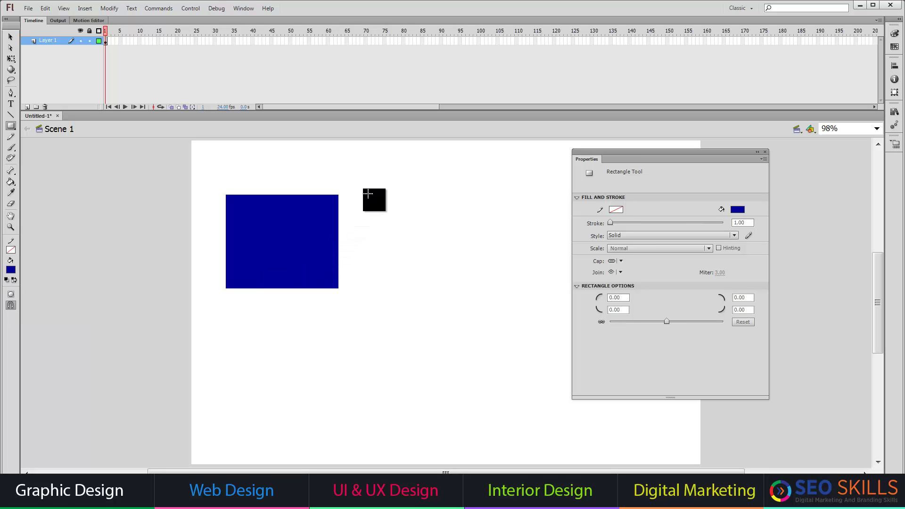
drag(370, 193, 500, 282)
click(10, 37)
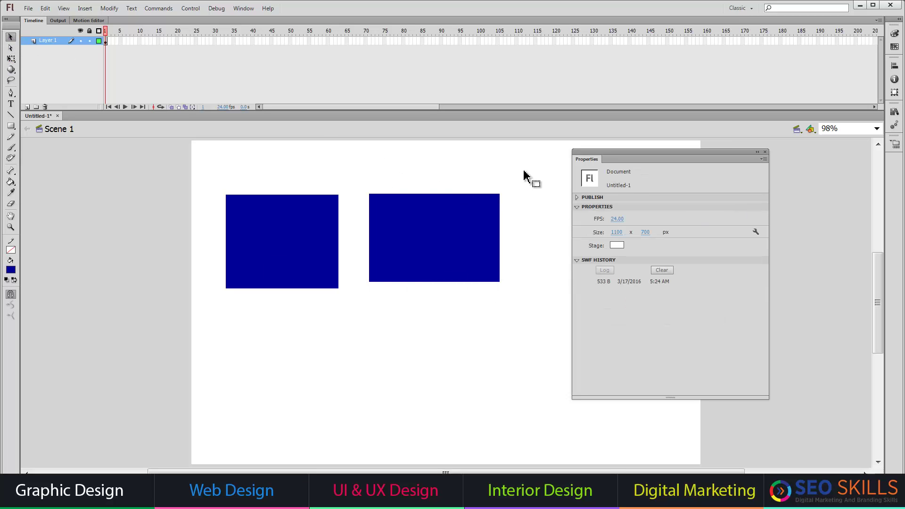
- Marquee-select the right half of the merged rectangle, delete that part and undo the deletion
drag(522, 190, 434, 304)
key(Delete)
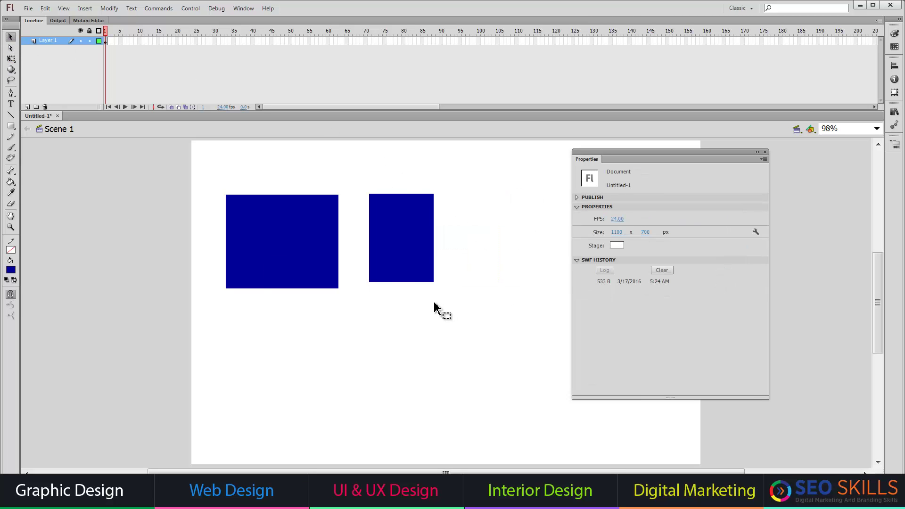
key(ctrl+z)
- Delete the left drawing object using a marquee over only part of it, and undo the deletion
click(198, 179)
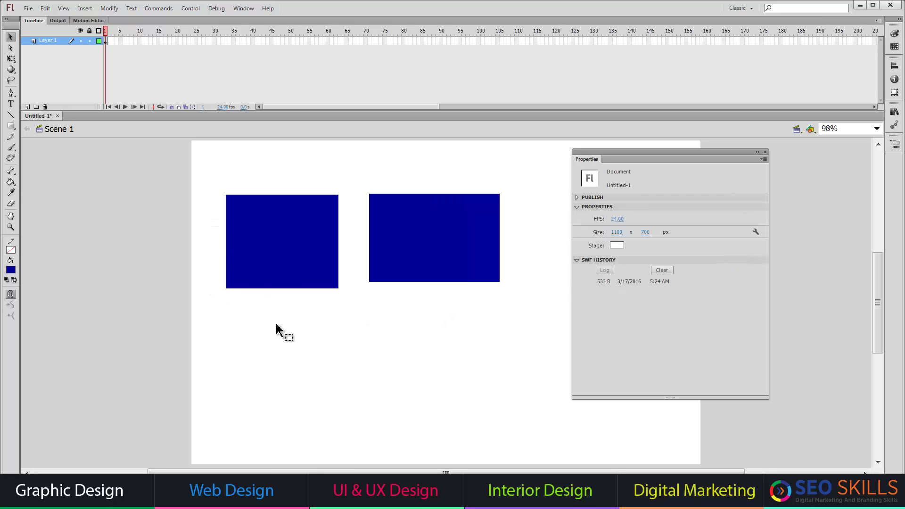
drag(220, 203, 281, 318)
key(Delete)
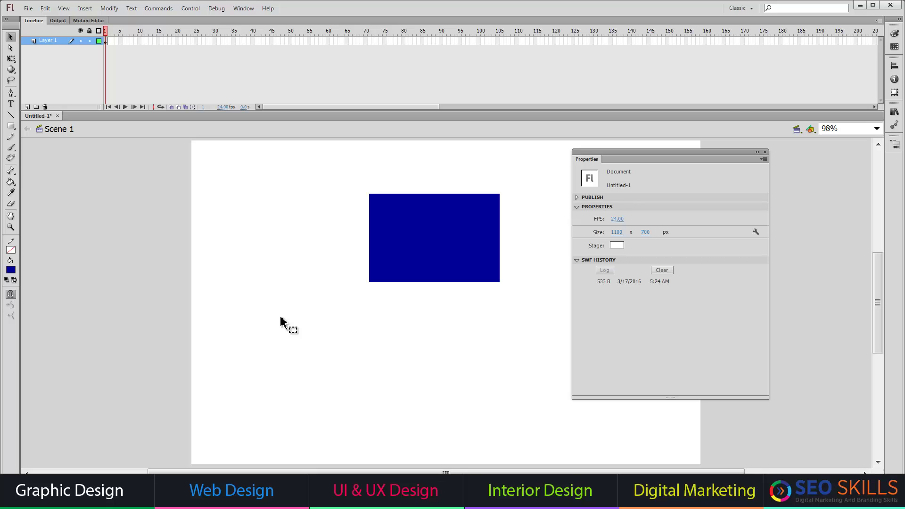
key(ctrl+z)
- Select both dark blue rectangles and delete them from the stage
click(280, 324)
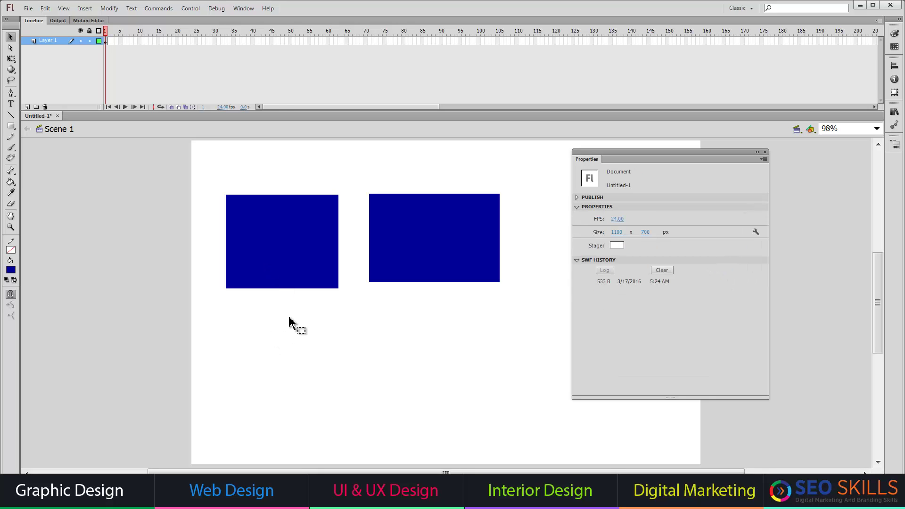
key(ctrl+a)
key(Delete)
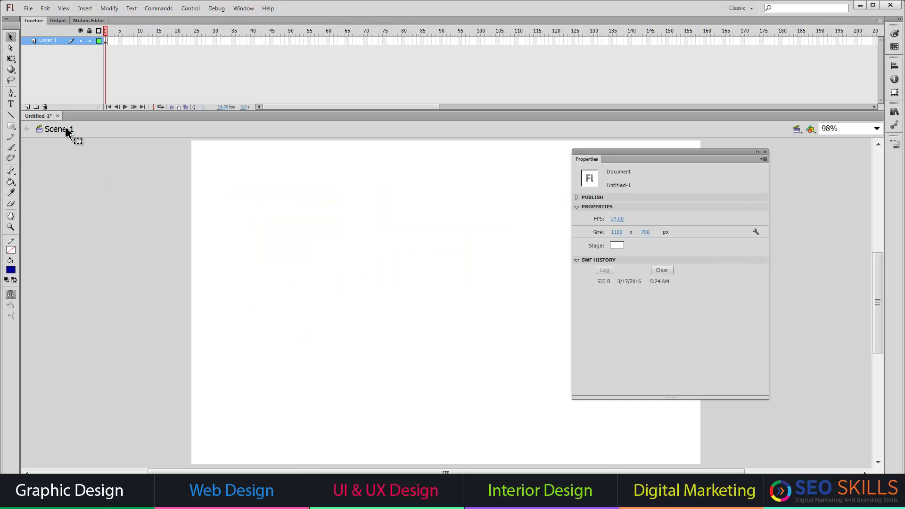
- Draw a dark blue merged rectangle of about 256 × 212 px near the stage's left edge and check its object type
click(11, 125)
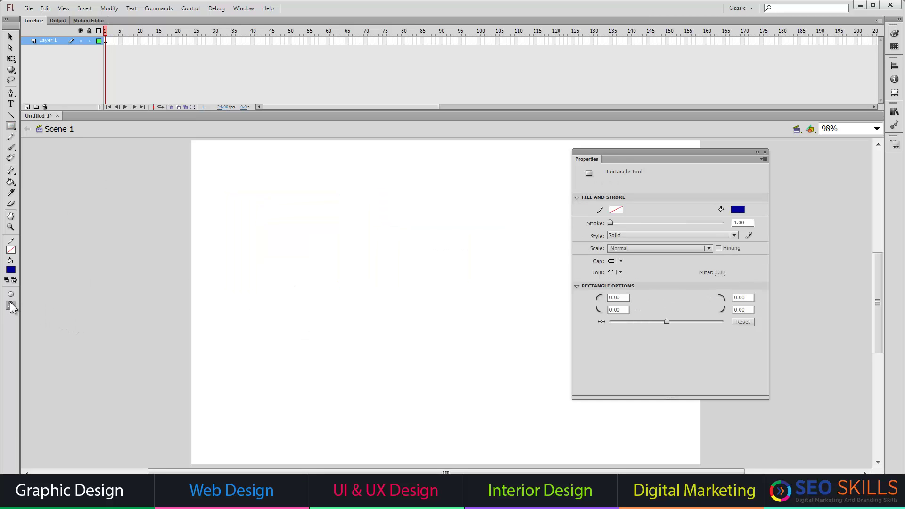
drag(208, 202, 327, 300)
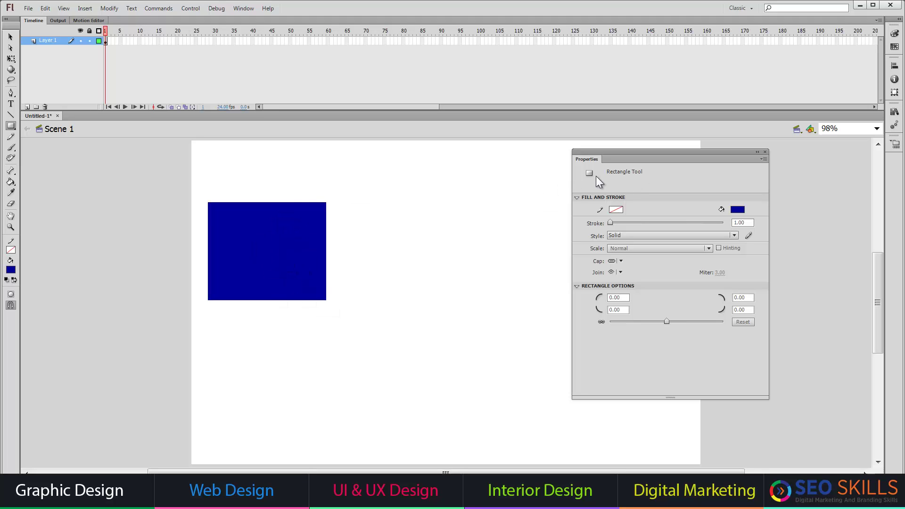
click(11, 36)
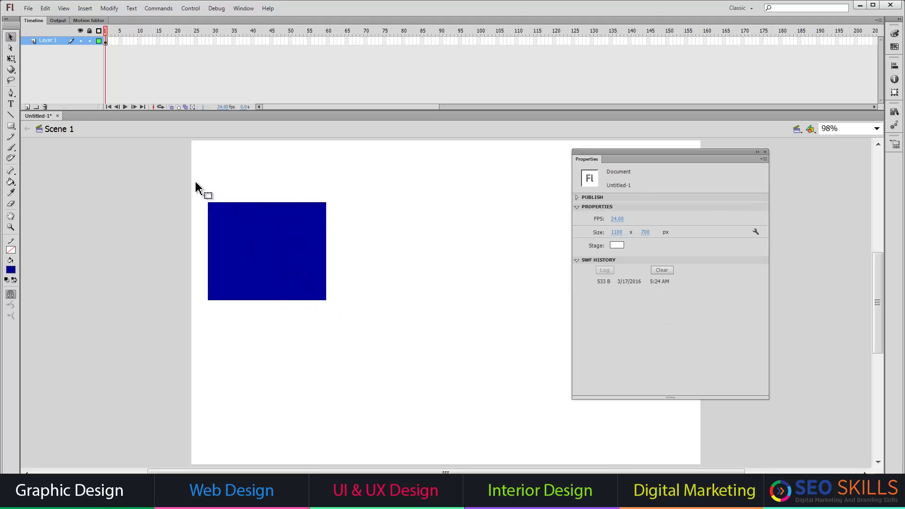
drag(196, 186, 365, 313)
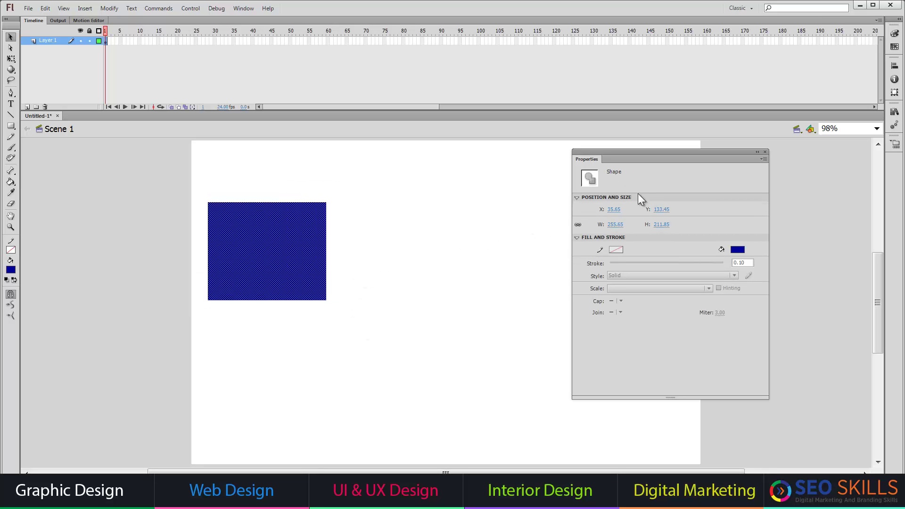
click(435, 273)
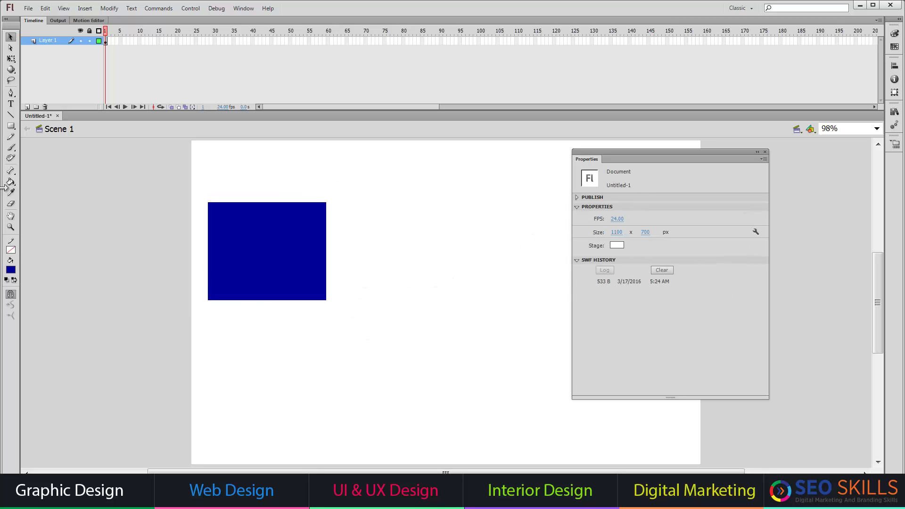
- Draw an orange-red merged rectangle of about 260 × 212 px over the blue one's lower-right corner and check its object type
click(10, 127)
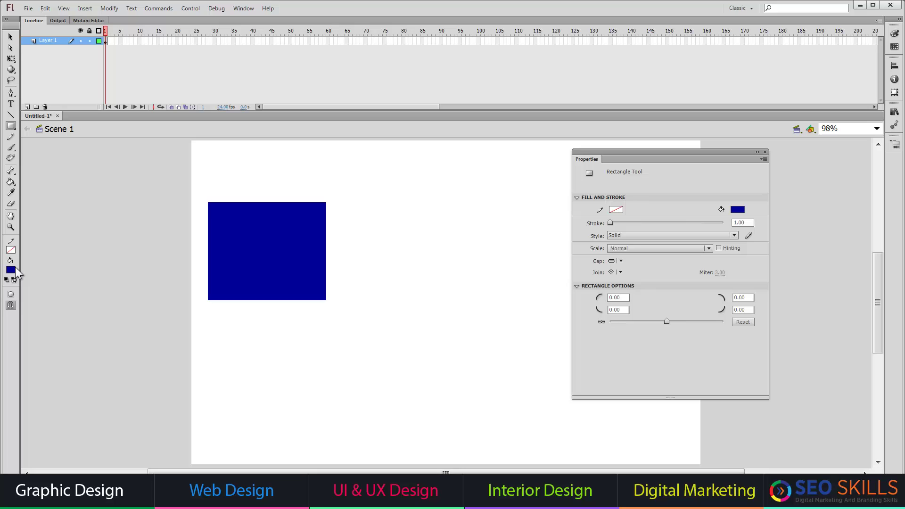
click(11, 269)
click(124, 332)
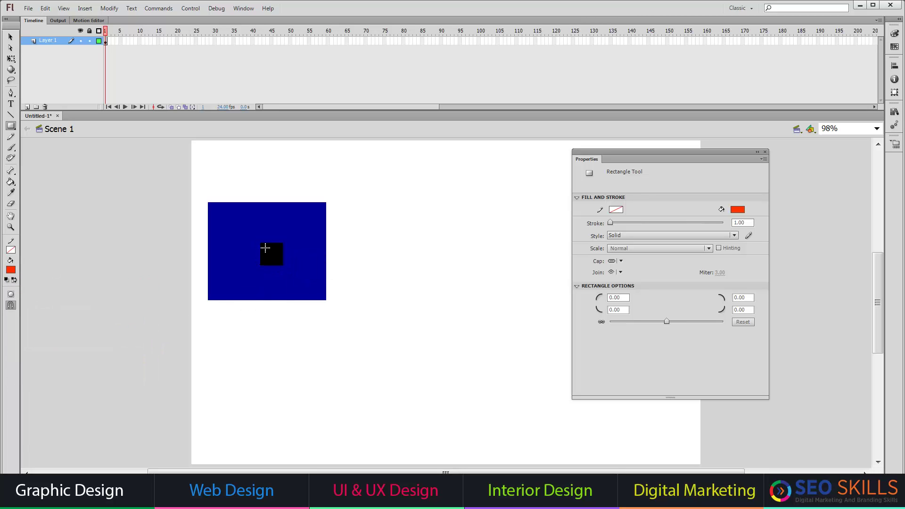
drag(265, 248, 385, 346)
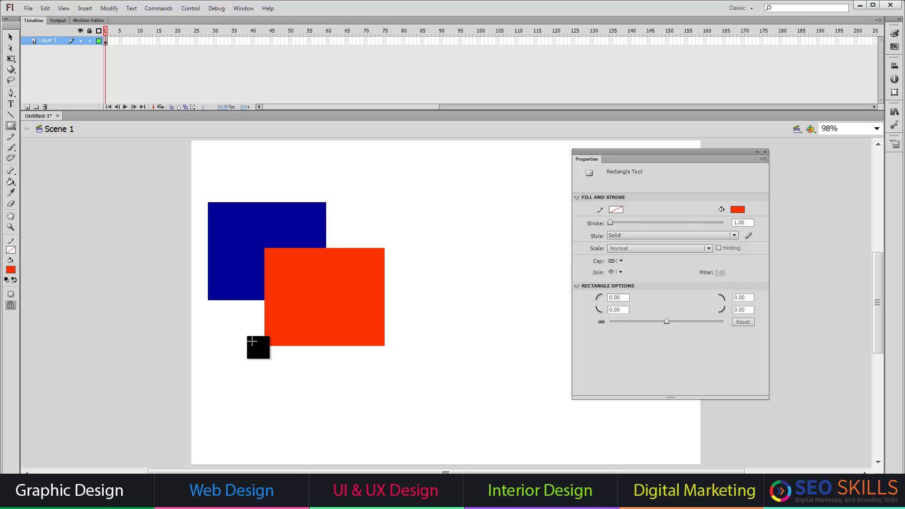
click(11, 37)
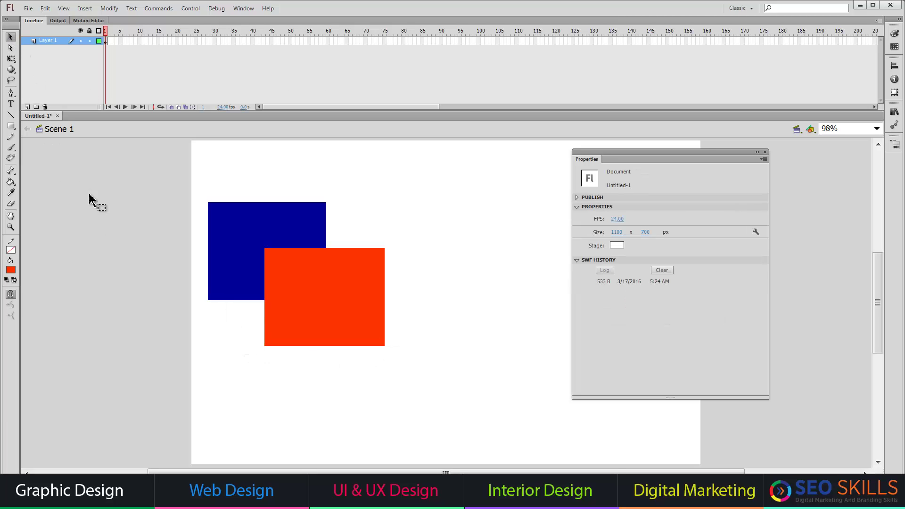
click(373, 309)
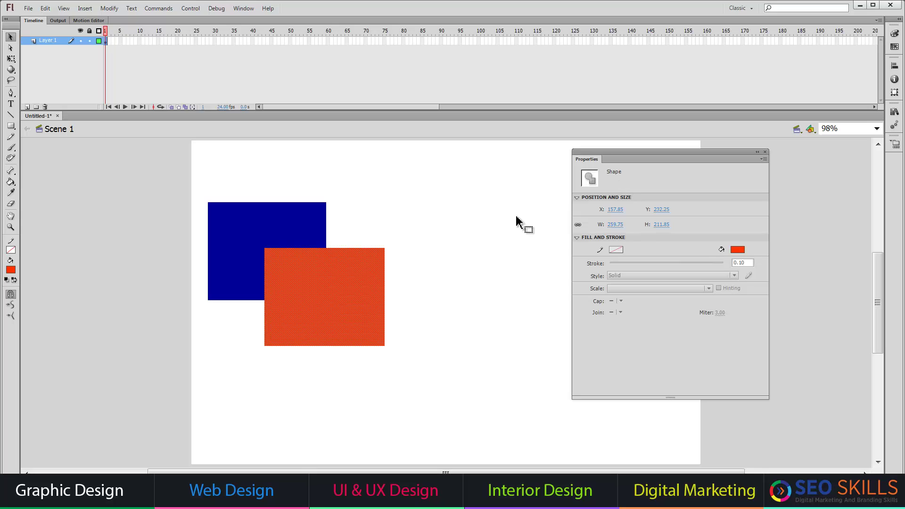
click(486, 222)
- Move the Properties panel away from the stage so the drawing area is uncovered
click(757, 151)
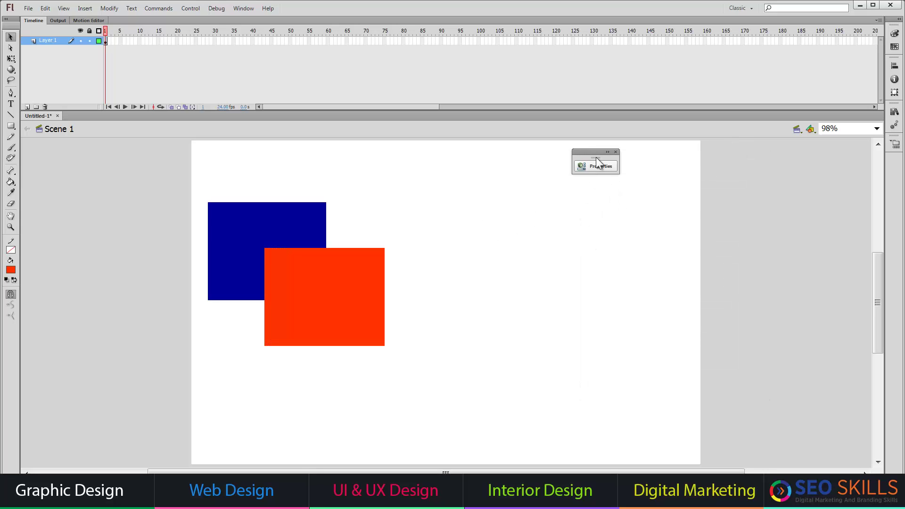
click(597, 165)
double_click(596, 153)
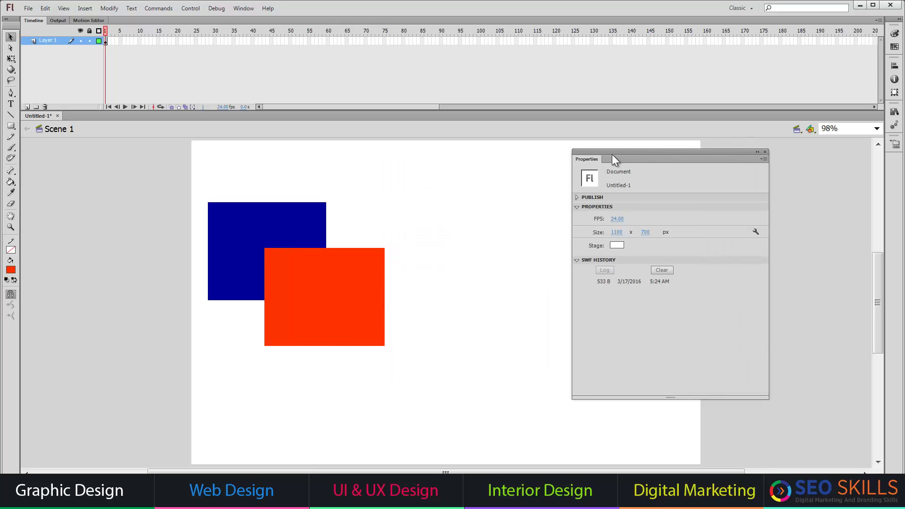
drag(613, 154, 757, 156)
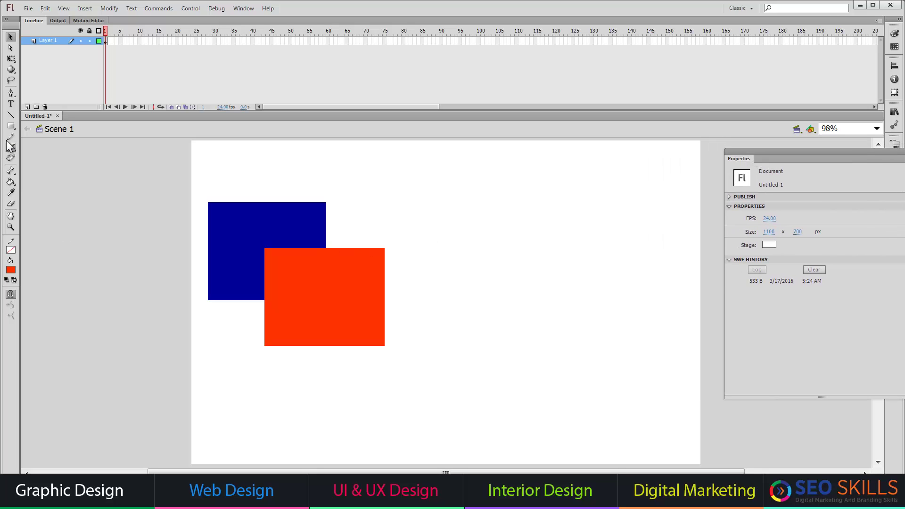
- Draw another orange-red rectangle in the empty upper-right area of the stage, apart from the overlapping pair
click(11, 126)
drag(457, 179, 574, 271)
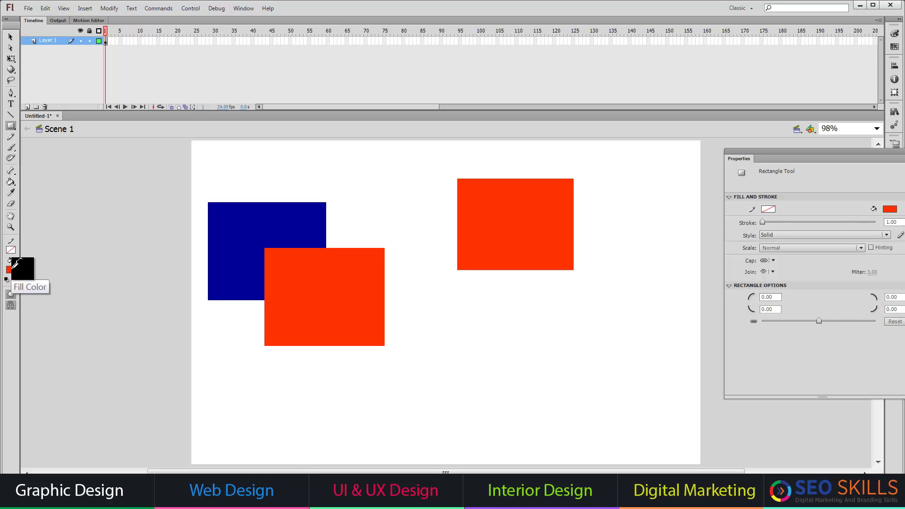
- Draw a blue Object Drawing rectangle of about 262 × 210 px over the lower-right corner of the separate orange-red rectangle
click(10, 270)
click(87, 319)
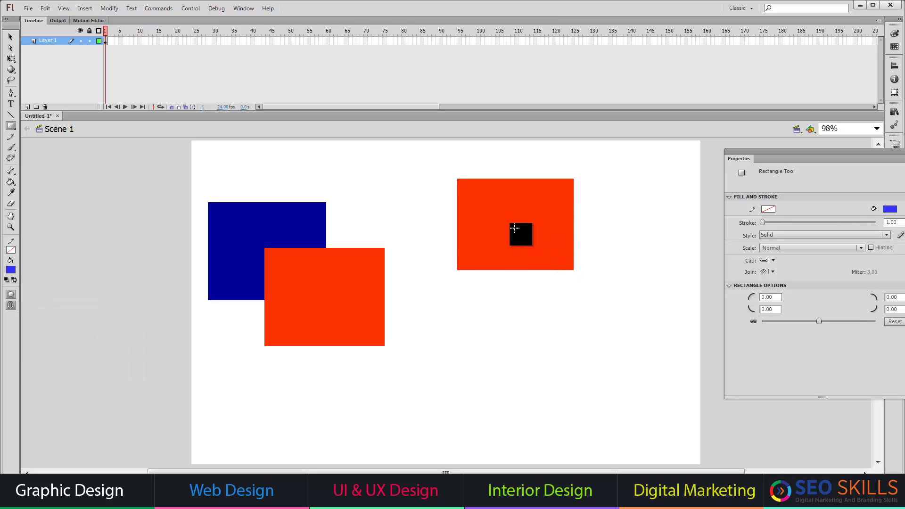
drag(514, 227, 635, 325)
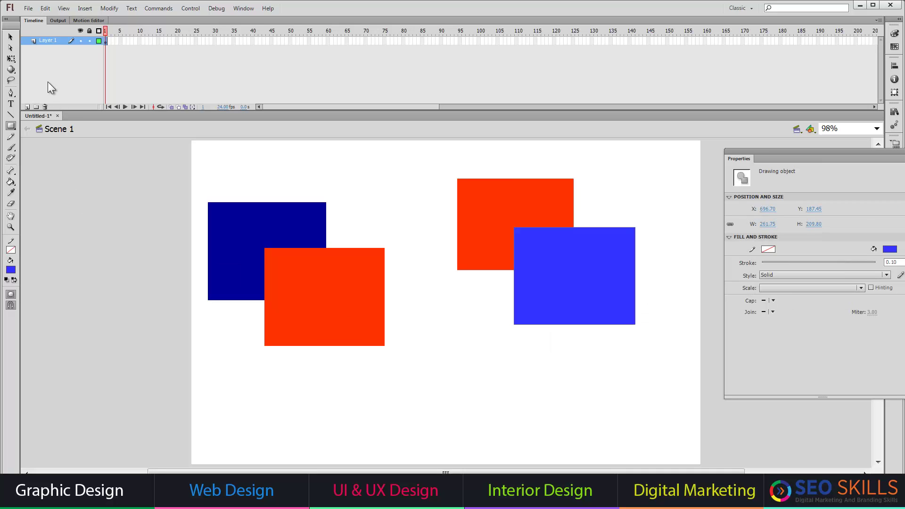
- Check the object types of the separate orange-red rectangle and the blue rectangle overlapping it
click(11, 37)
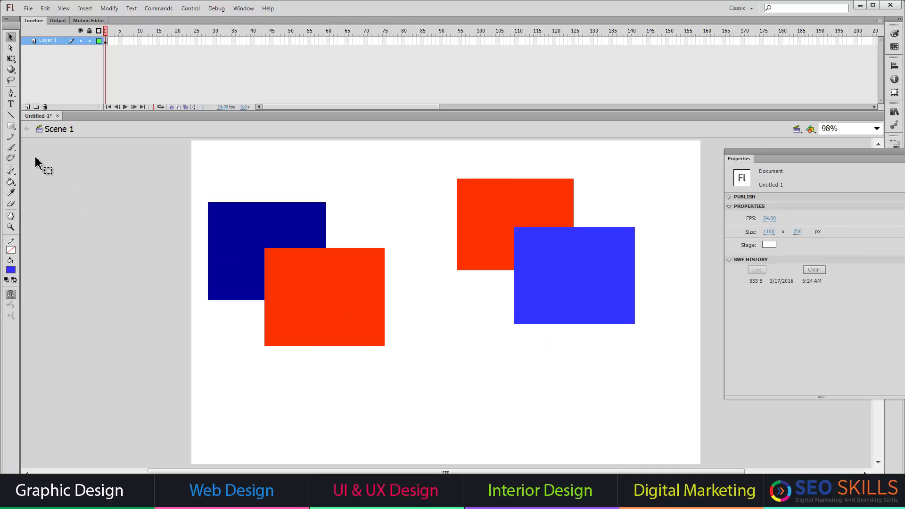
click(260, 240)
click(412, 377)
click(374, 343)
click(557, 365)
click(508, 213)
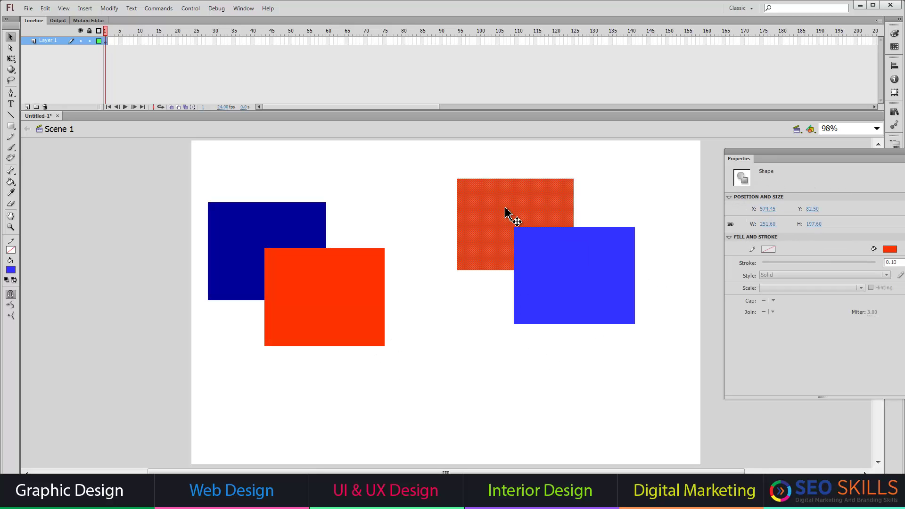
click(684, 342)
click(613, 309)
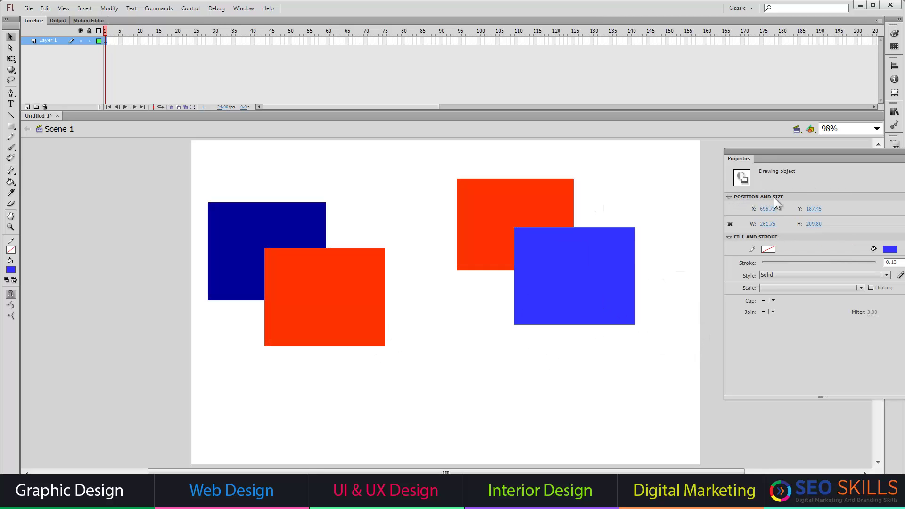
click(581, 409)
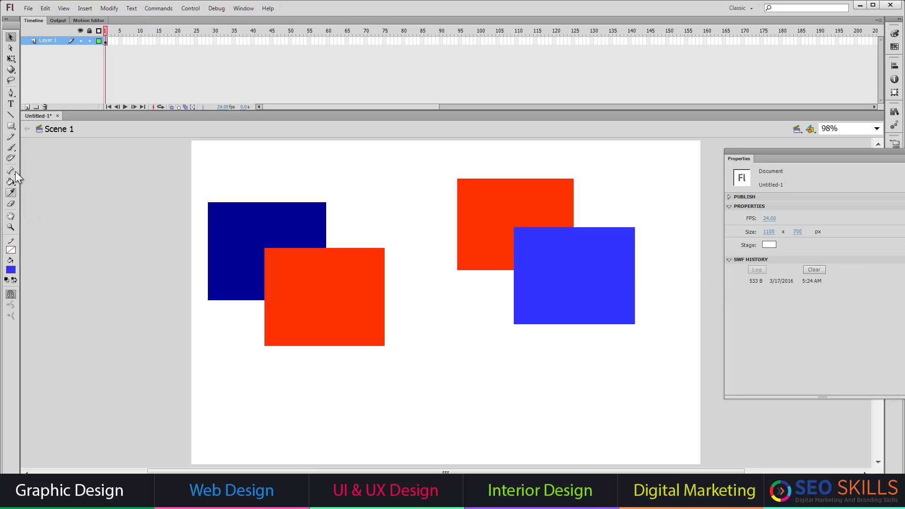
- Draw a blue Object Drawing rectangle of about 268 × 180 px on the pasteboard right of the stage and check its object type
click(11, 126)
scroll(532, 201, right, 3)
drag(543, 193, 666, 276)
click(10, 38)
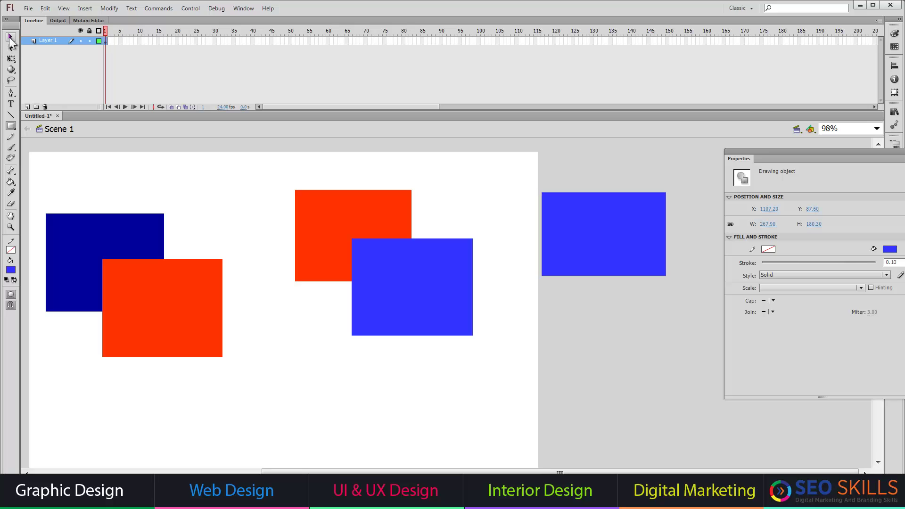
drag(508, 164, 726, 270)
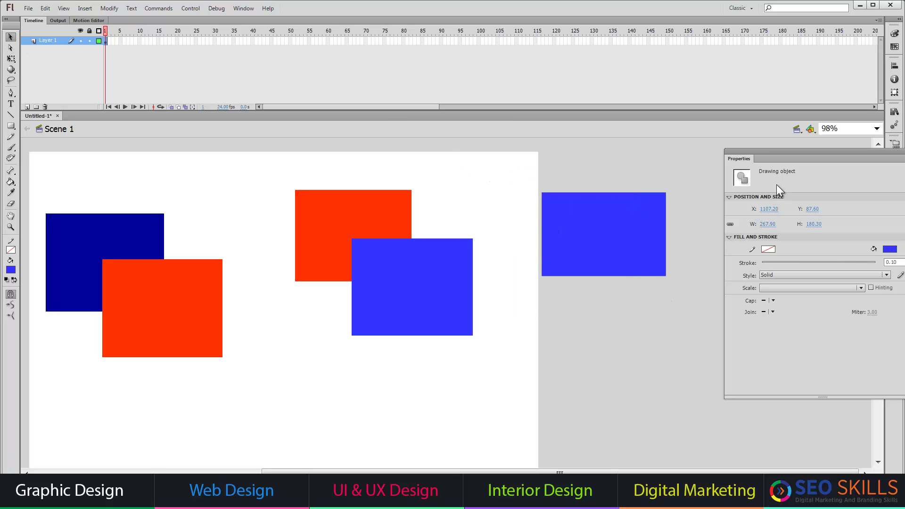
click(650, 325)
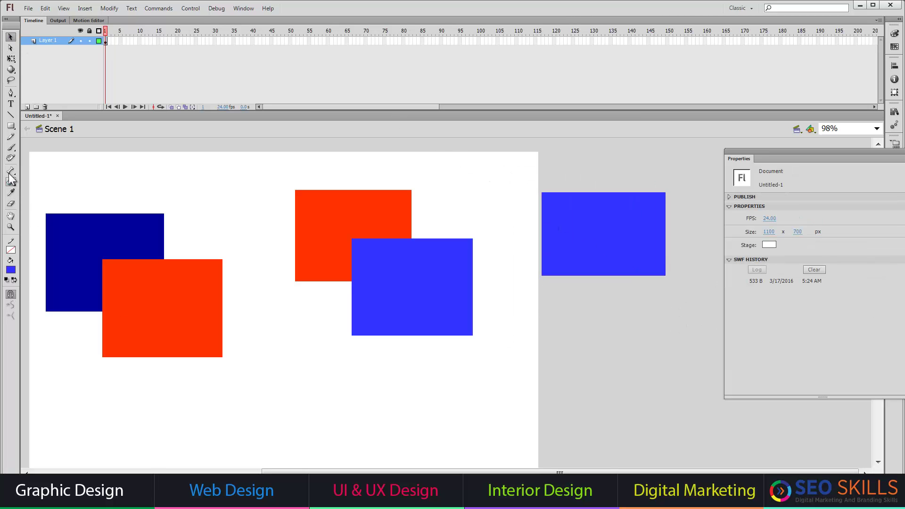
- Draw a red Object Drawing rectangle of about 244 × 223 px over the lower-right corner of the off-stage blue rectangle
click(10, 126)
click(10, 270)
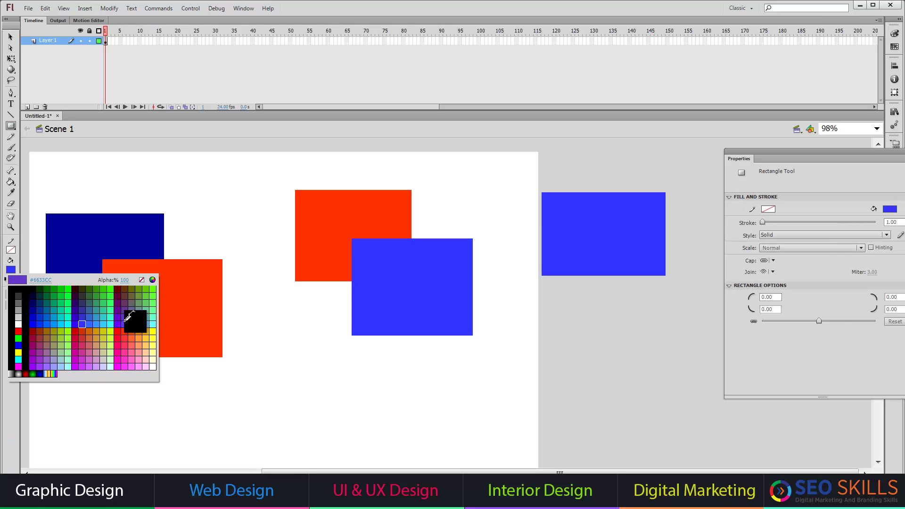
click(124, 332)
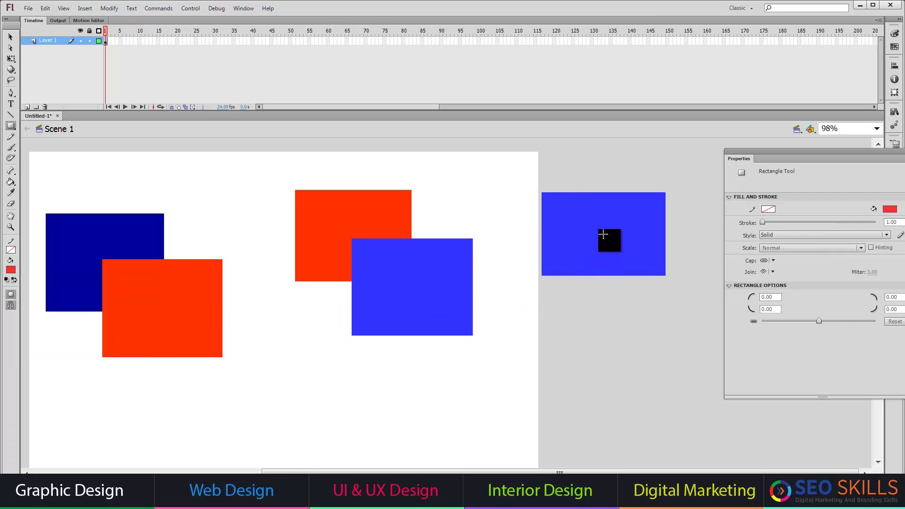
drag(603, 233, 717, 338)
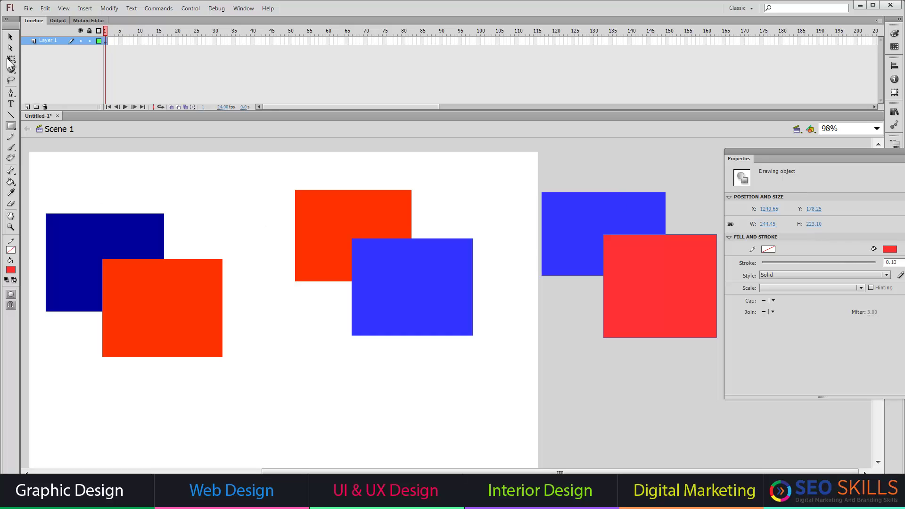
click(11, 38)
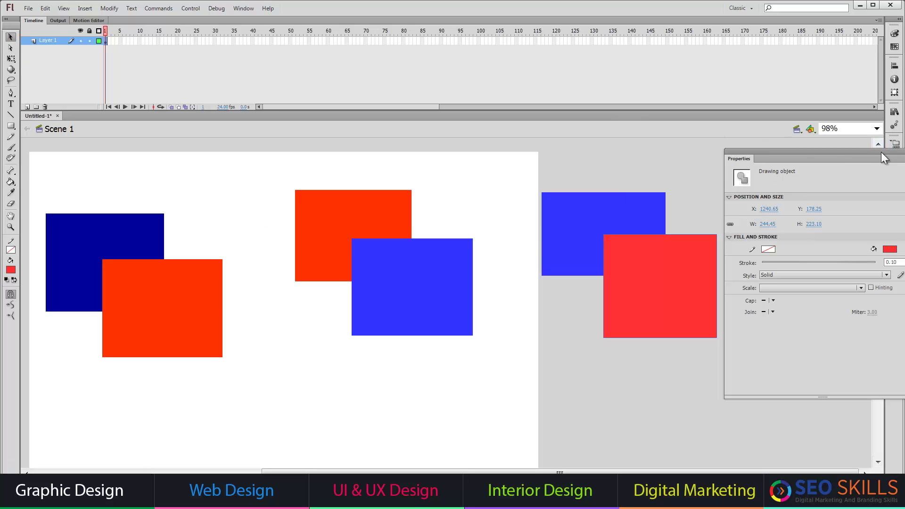
- Move the Properties panel below the shapes so that all three rectangle pairs are uncovered
drag(881, 152, 826, 176)
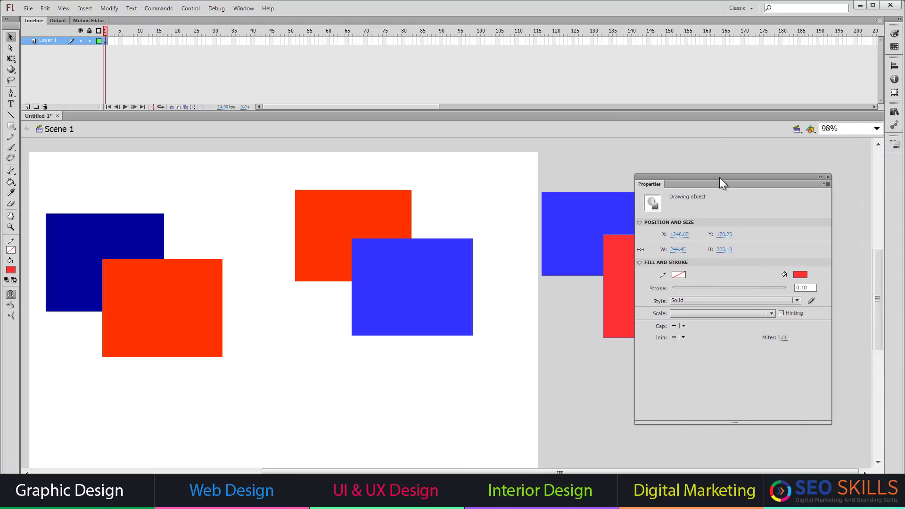
drag(720, 177, 421, 387)
drag(299, 368, 451, 327)
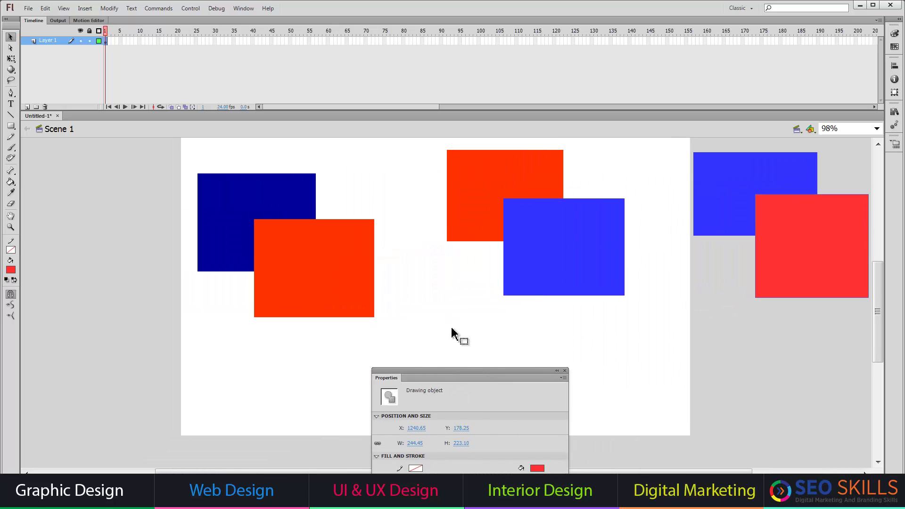
- Check the dark blue merged shape's type, then move the orange-red merged rectangle off it to the stage's lower-left edge
click(218, 219)
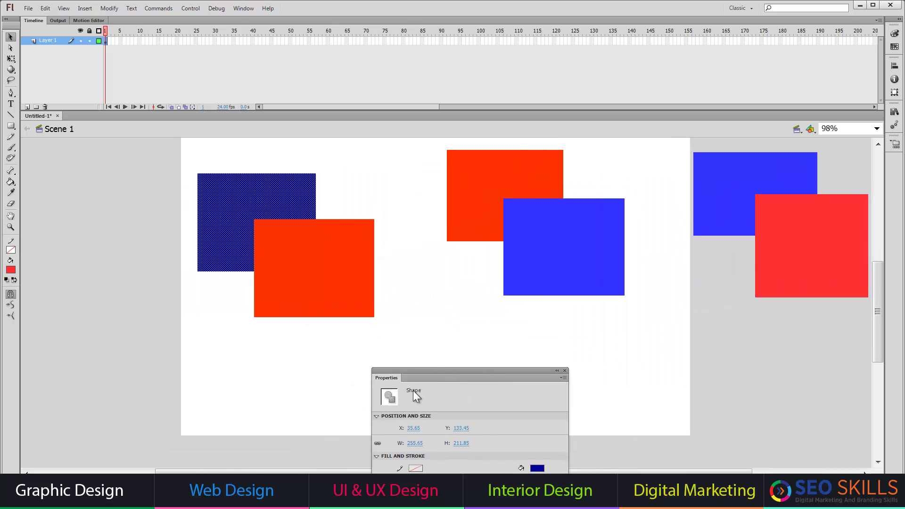
click(351, 294)
click(229, 313)
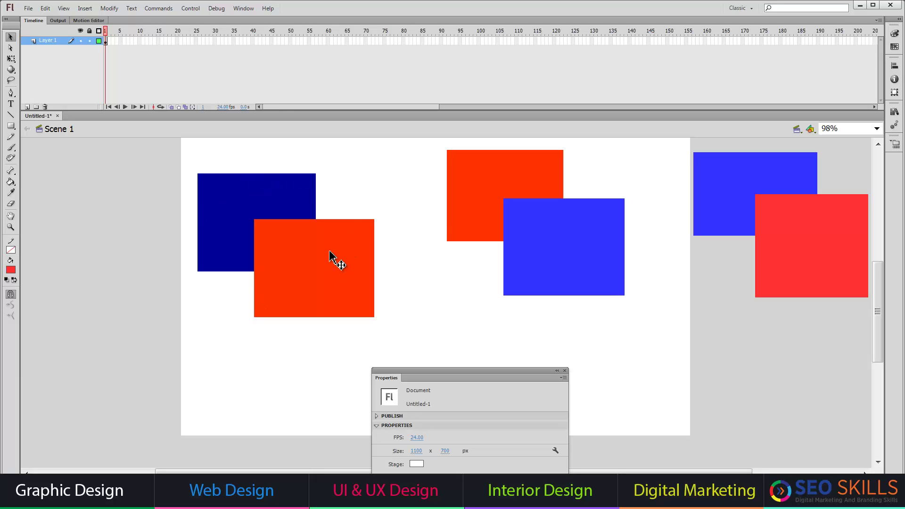
drag(330, 253, 159, 357)
click(349, 263)
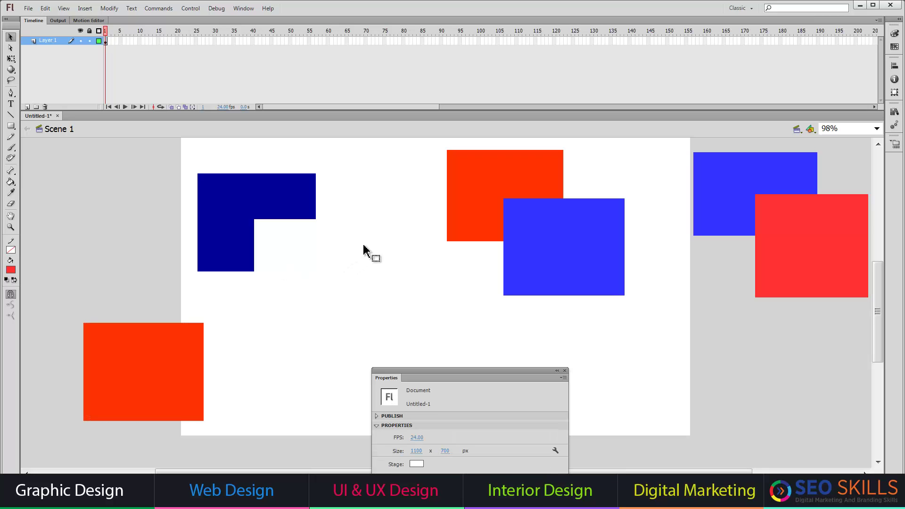
- Compare the types of the middle pair, then move the blue rectangle off the orange-red one inside its Drawing Object and return to Scene 1
scroll(368, 232, right, 3)
click(396, 190)
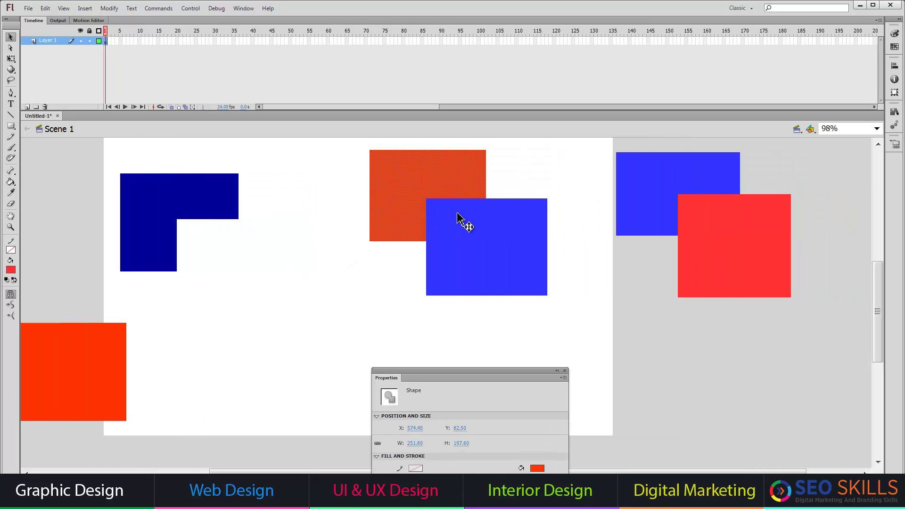
click(482, 229)
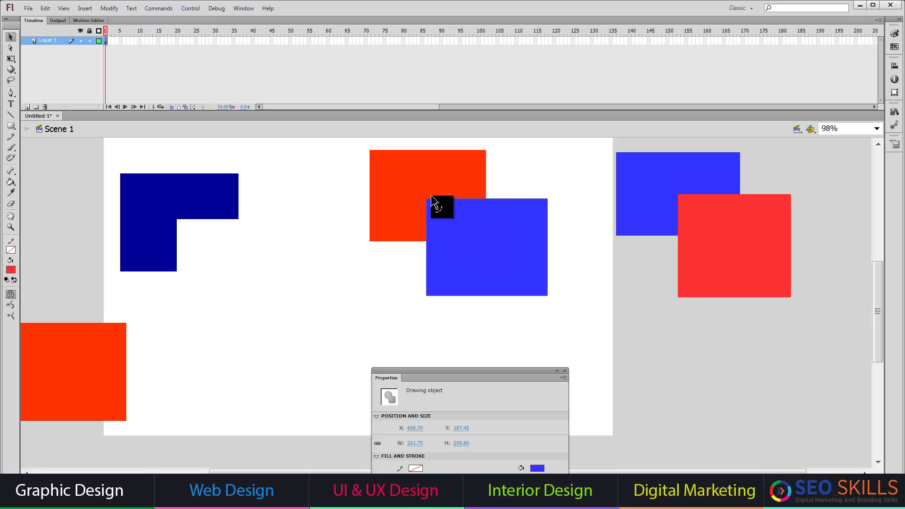
double_click(503, 239)
drag(502, 238, 383, 310)
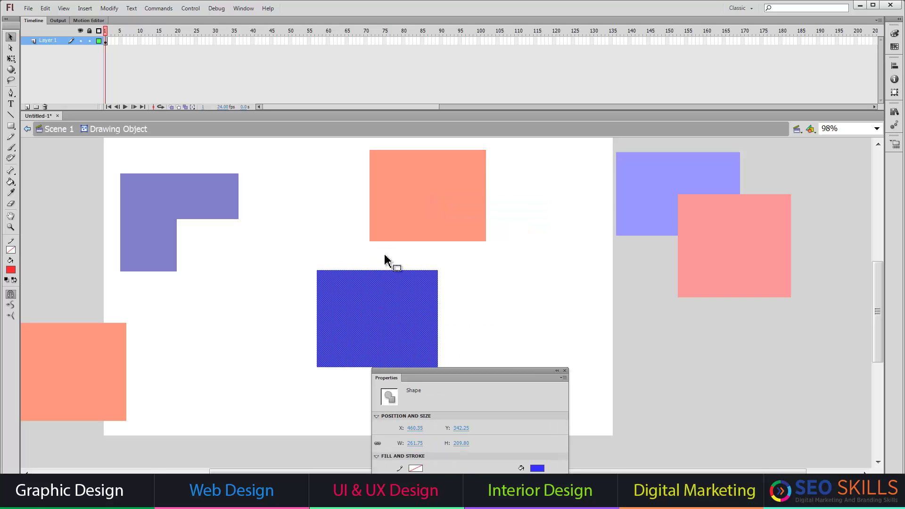
click(28, 130)
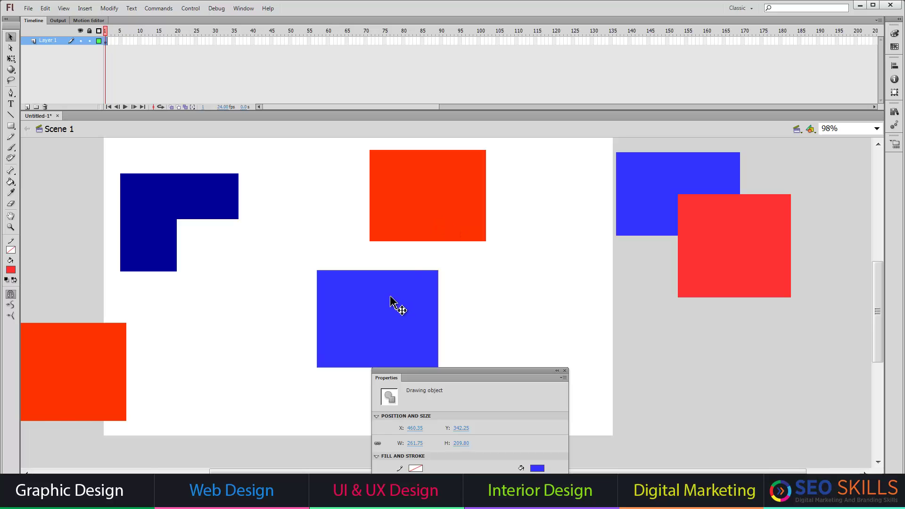
- Move the blue drawing object over the orange-red merged rectangle and back off to about X 275, Y 382
mouse_move(394, 303)
mouse_down()
mouse_move(479, 236)
mouse_move(347, 313)
mouse_up()
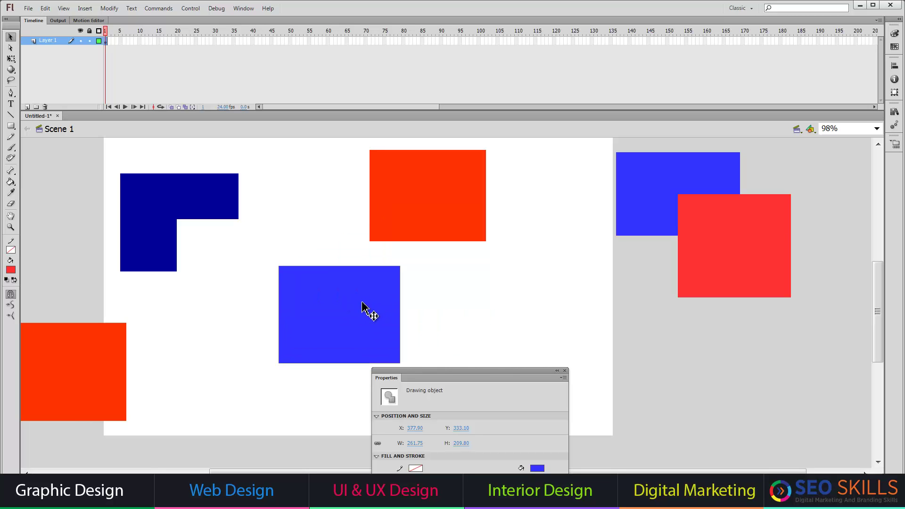
double_click(370, 311)
click(40, 134)
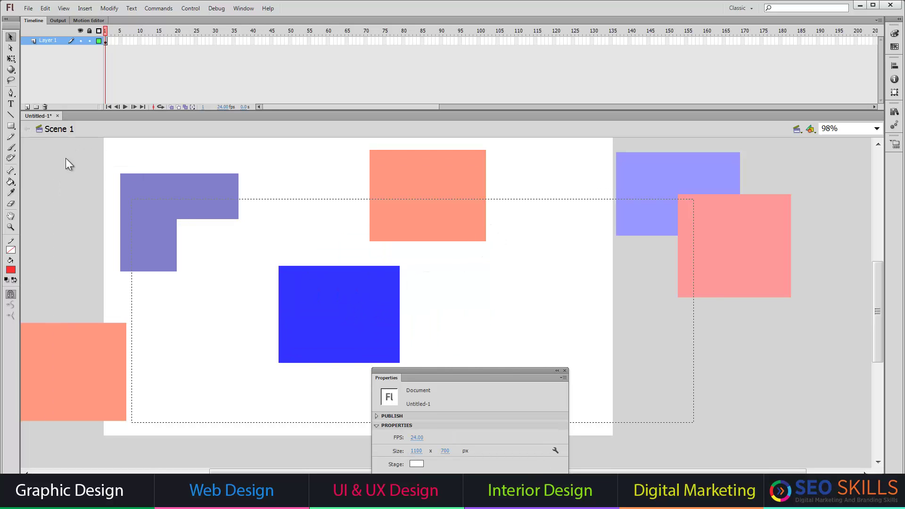
drag(350, 309, 487, 225)
drag(435, 258, 249, 367)
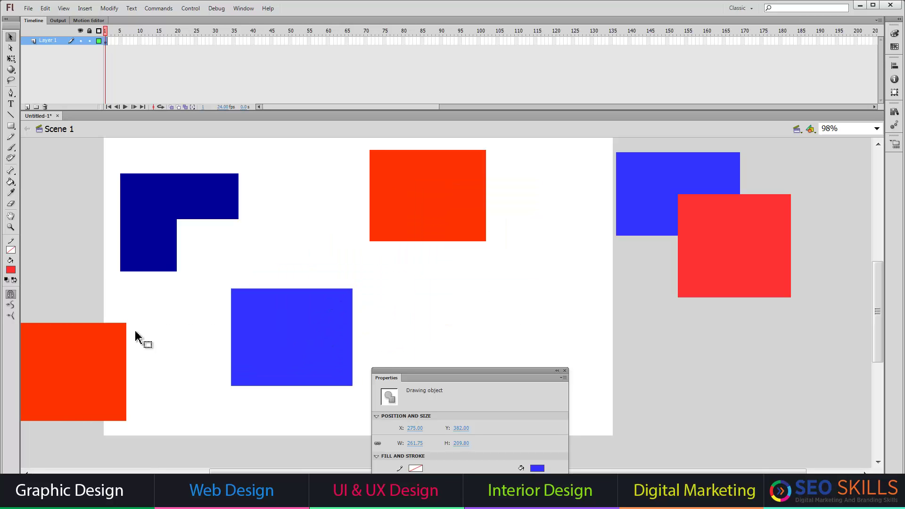
- Place the loose orange-red merged rectangle over the dark blue merged shape, then move it away to about X -205, Y 401
click(134, 329)
click(95, 367)
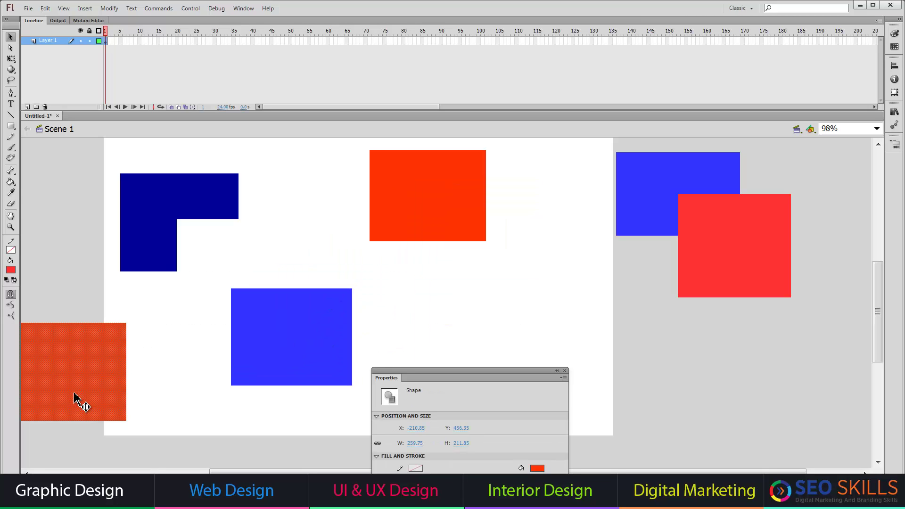
drag(74, 398, 99, 349)
click(146, 375)
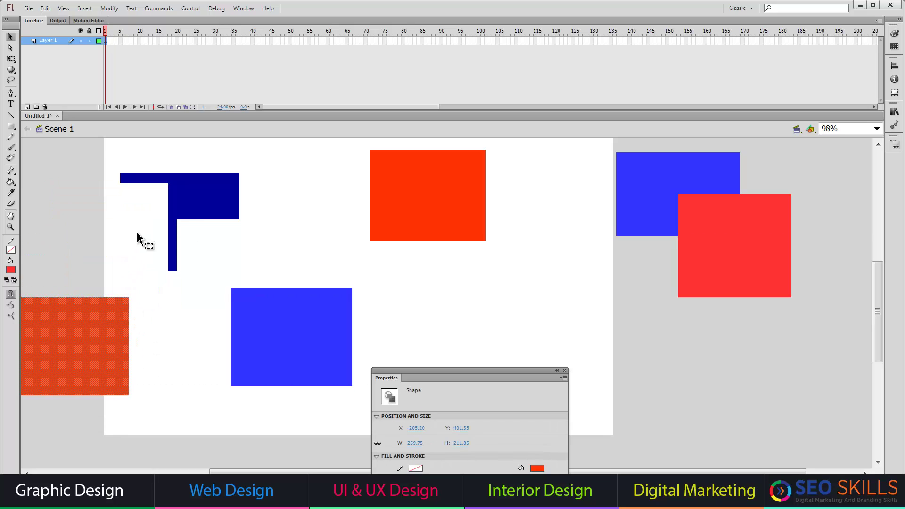
- Reposition the off-stage red and blue drawing objects around each other, ending with the blue one under the red one's lower-right corner
click(648, 210)
drag(733, 243, 679, 333)
drag(681, 204, 638, 296)
drag(687, 354, 622, 256)
drag(630, 313, 709, 307)
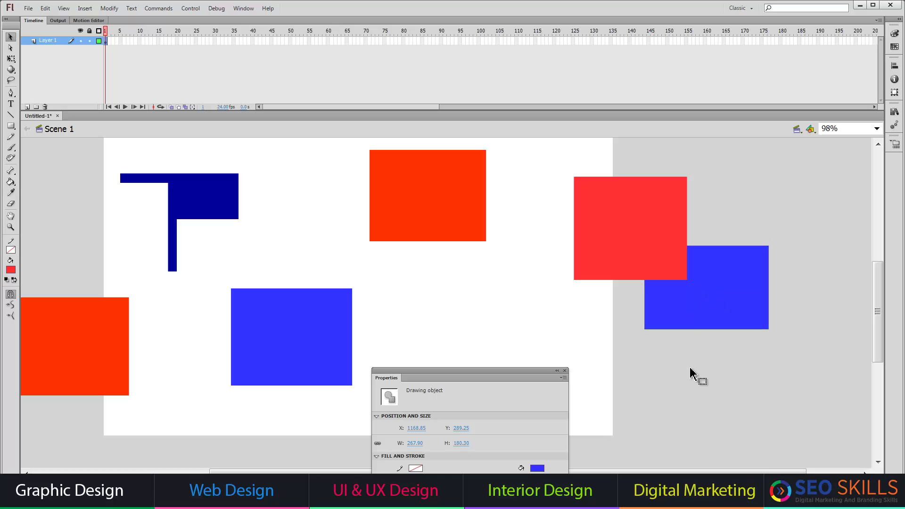
- Bring the blue drawing object overlapped by the red one to the front
click(729, 348)
click(738, 313)
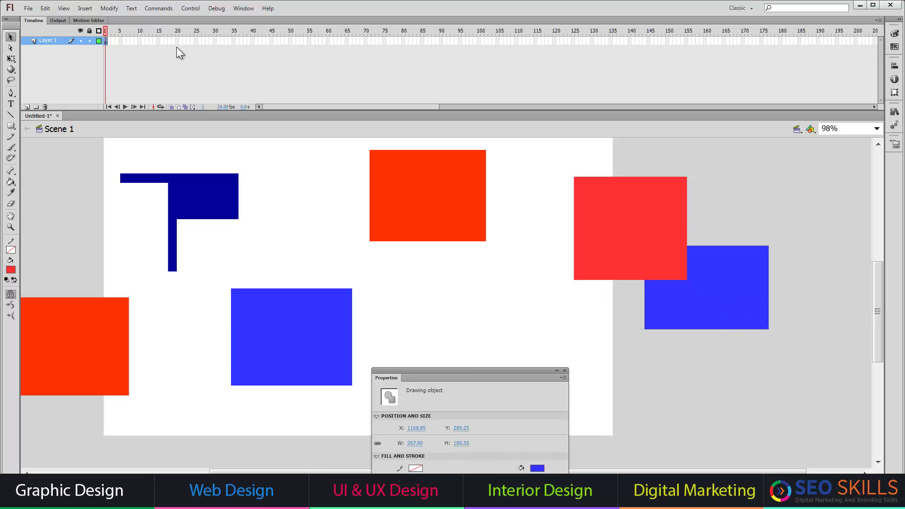
click(109, 9)
mouse_move(129, 174)
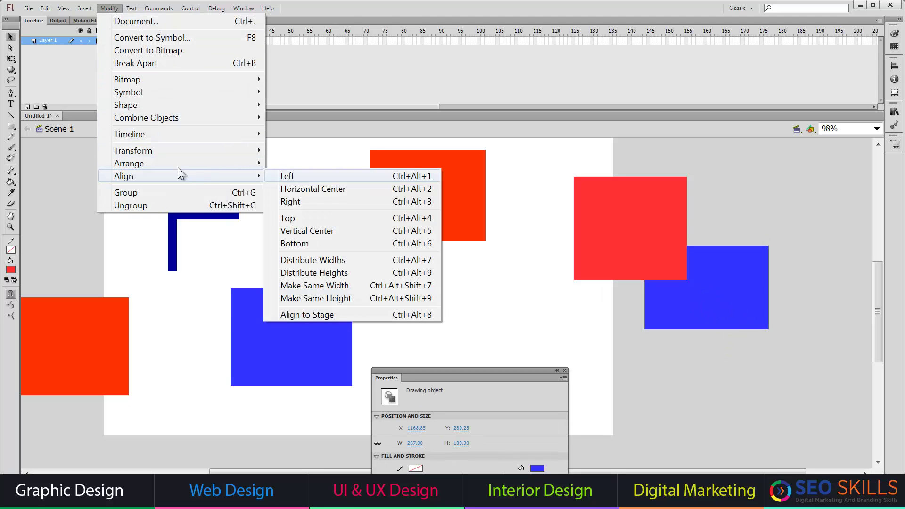
mouse_move(225, 165)
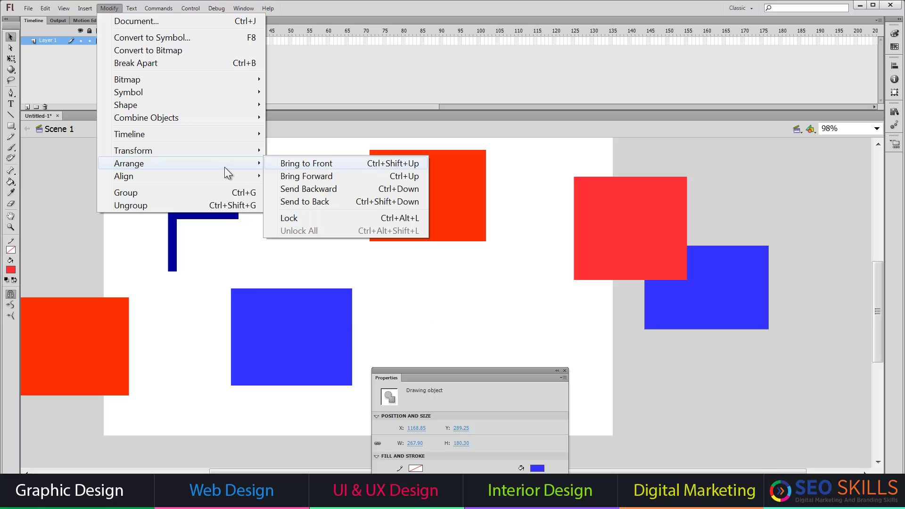
click(302, 164)
- Delete all shapes on and around the stage
click(628, 339)
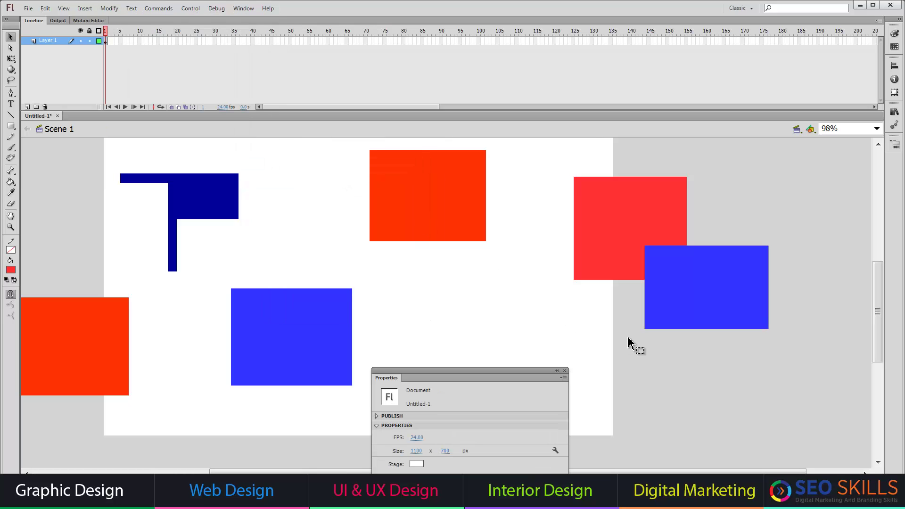
key(ctrl+a)
key(Delete)
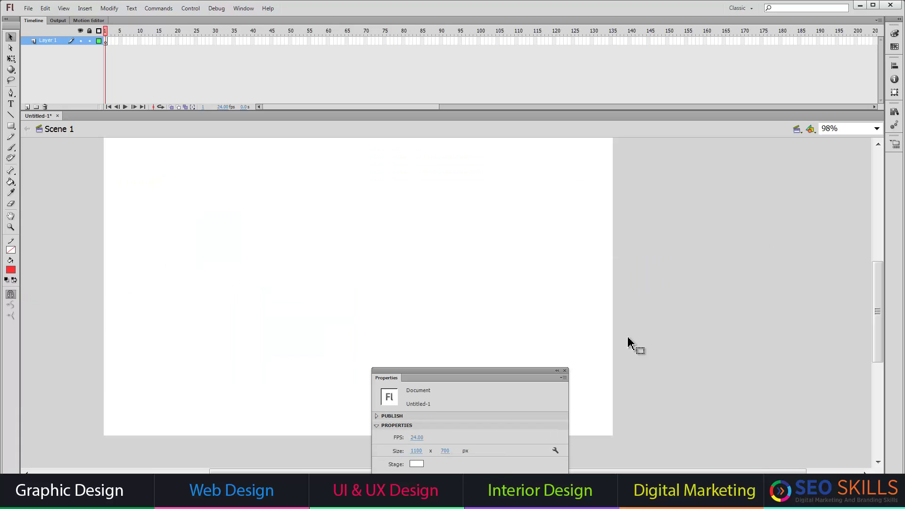
- Draw a red Object Drawing rectangle of about 268 × 214 px in the upper-left area of the empty stage
click(11, 126)
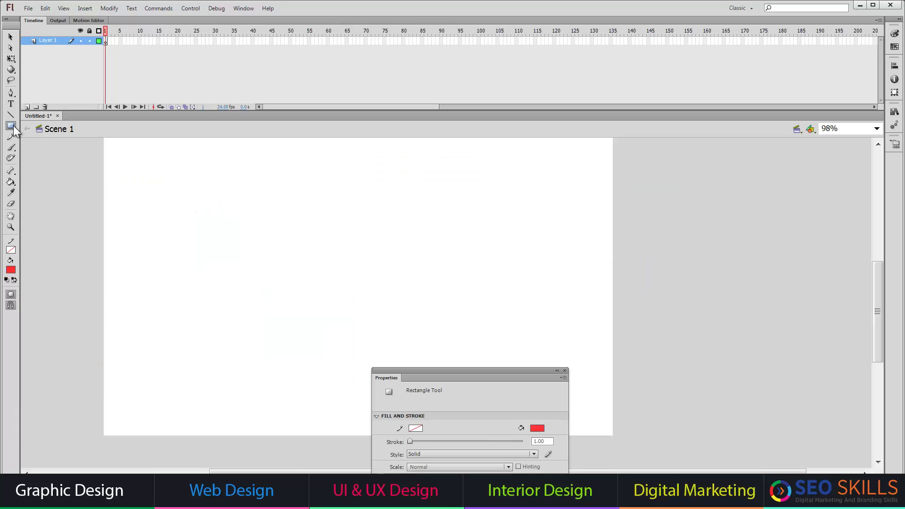
click(11, 294)
drag(155, 185, 279, 284)
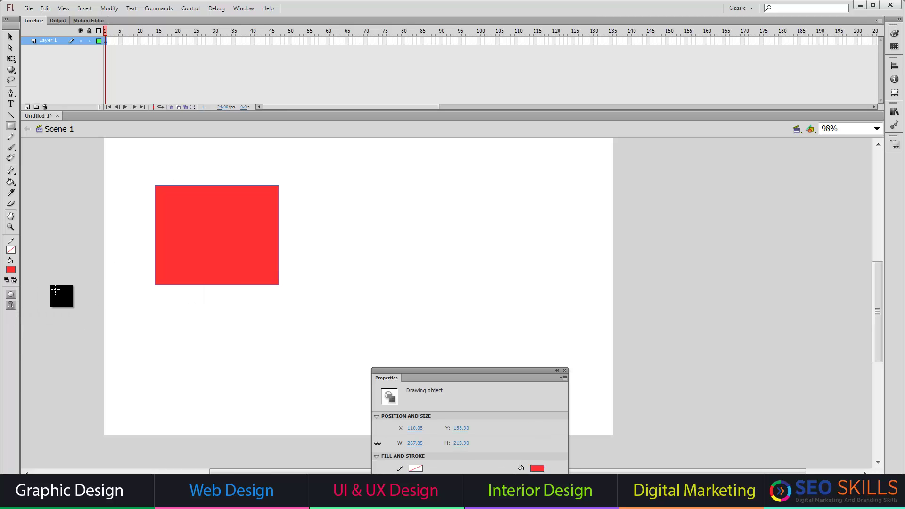
- Recolor the selected rectangle drawing object orange #FF6600, followed by blue
click(11, 270)
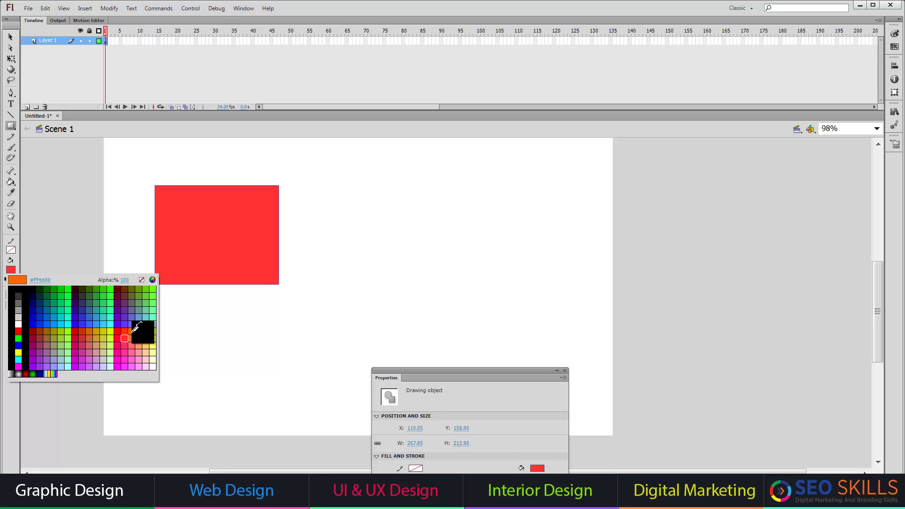
click(132, 332)
click(10, 269)
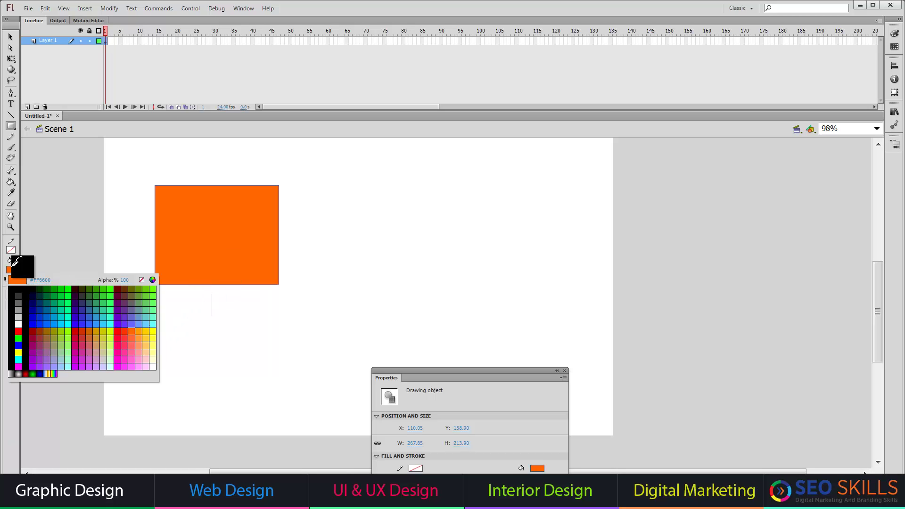
click(42, 309)
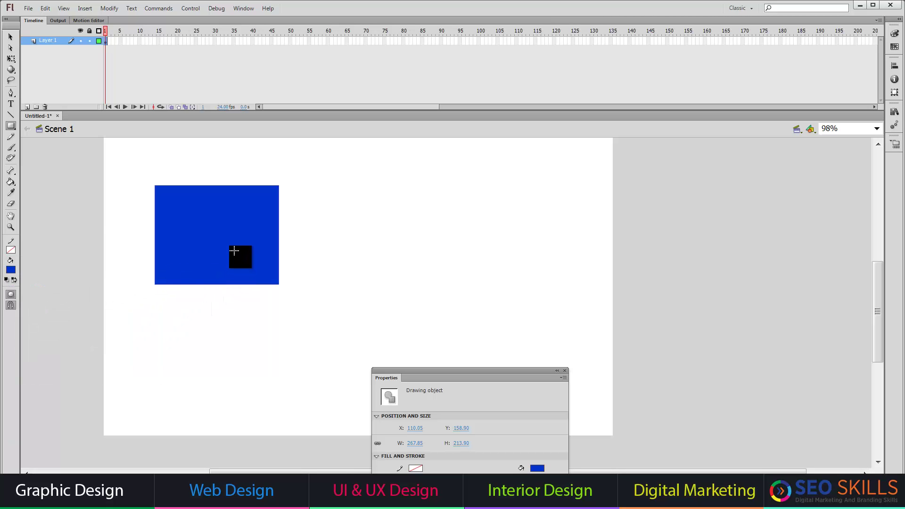
- Draw a blue merged-shape rectangle in the stage's upper-right area with Object Drawing off, and change the fill color to green, followed by orange-red
click(11, 294)
drag(413, 177, 517, 262)
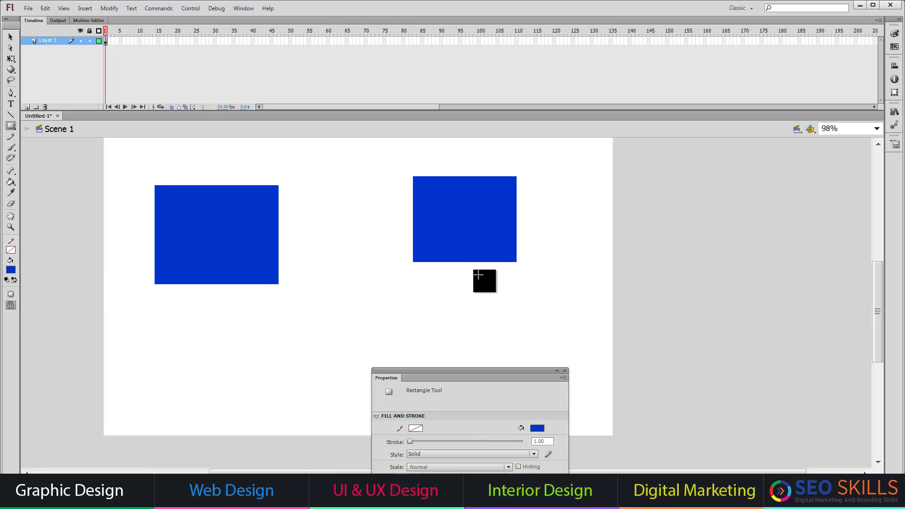
click(10, 272)
click(61, 296)
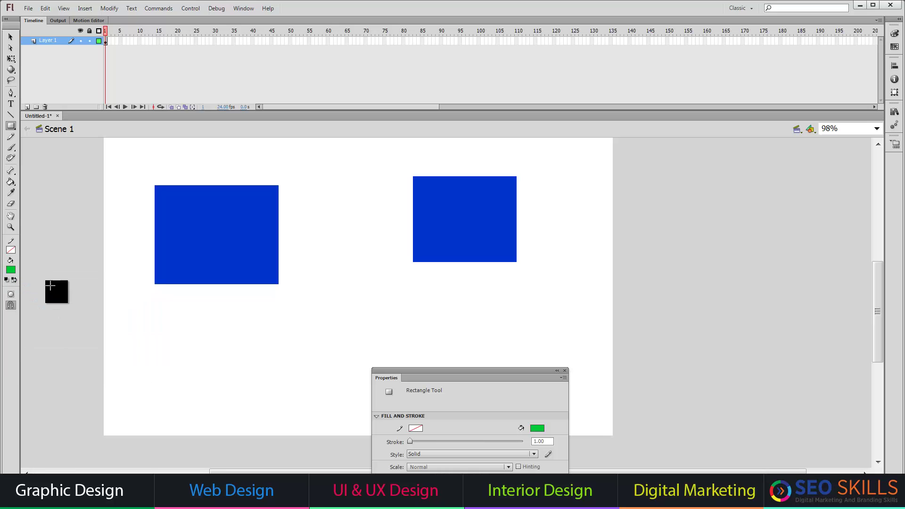
click(10, 269)
click(124, 332)
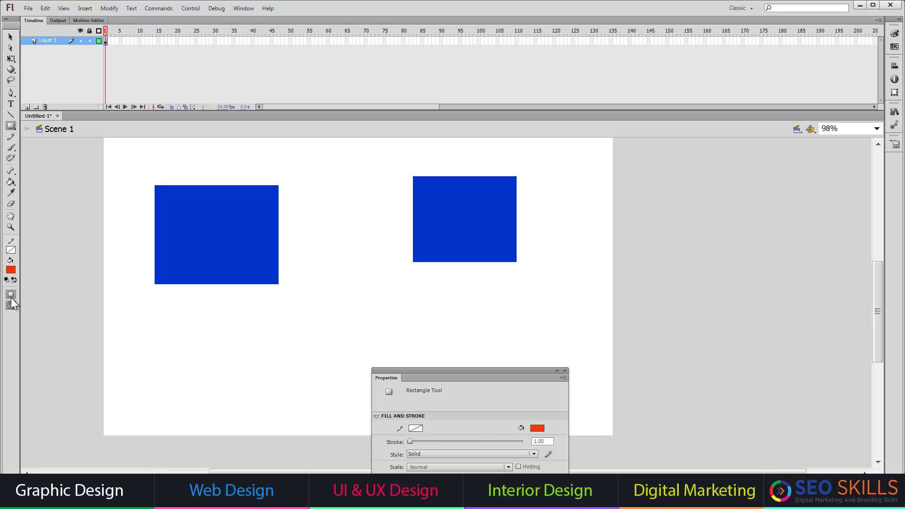
- Draw an orange-red Object Drawing rectangle of about 308 × 240 px across the stage's right edge and recolor it light blue, followed by dark yellow
drag(580, 194, 722, 306)
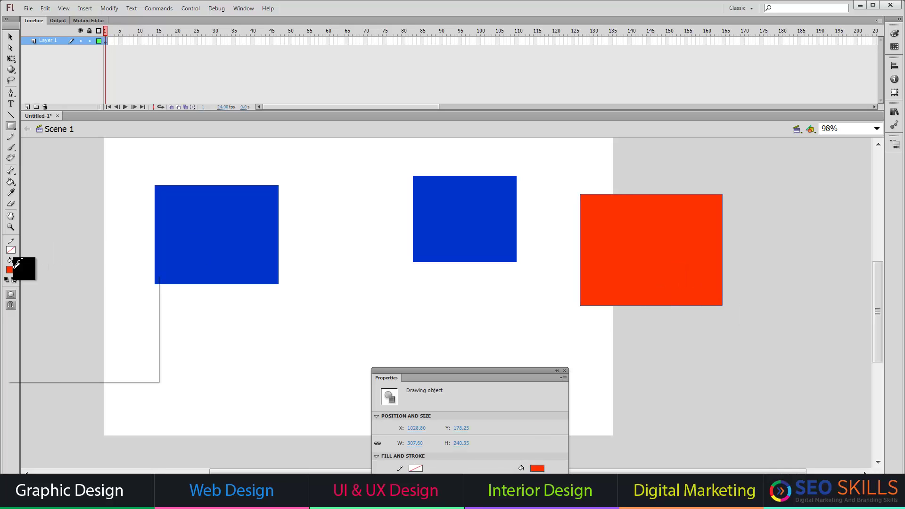
click(108, 329)
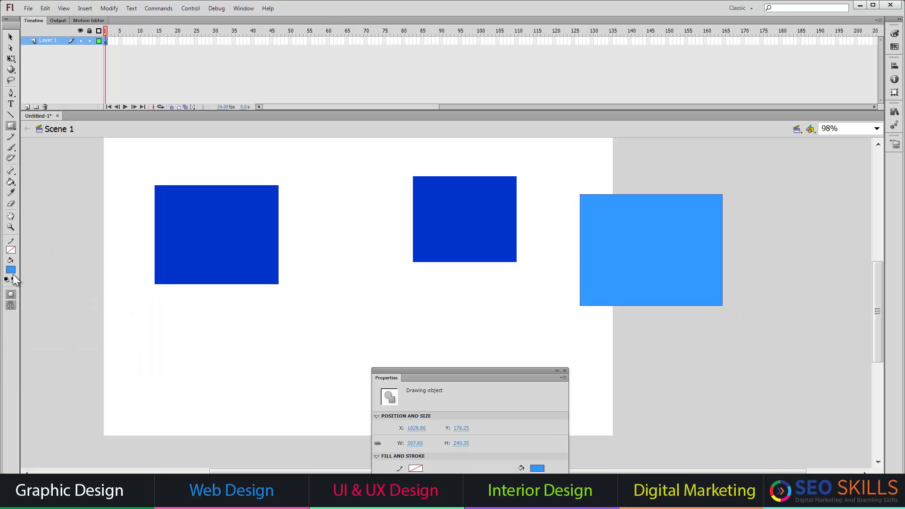
click(10, 270)
click(106, 330)
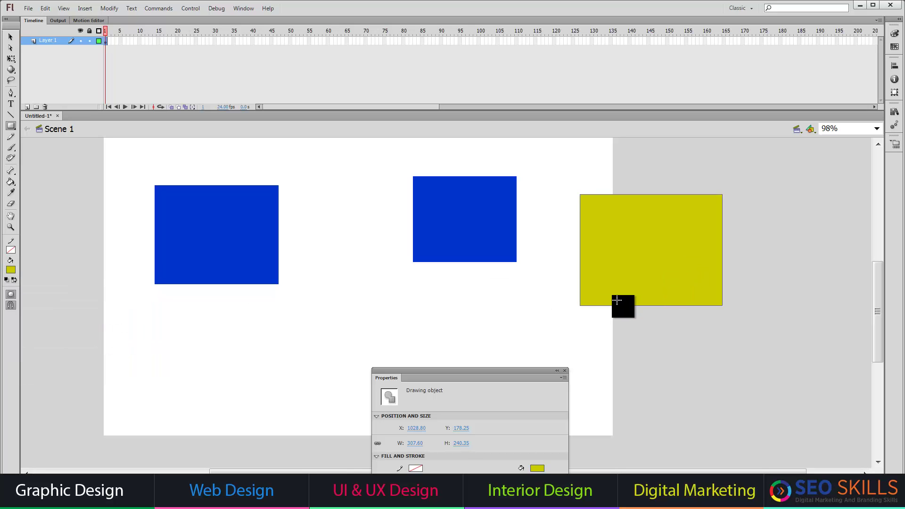
- Draw a drawing object of about 277 × 223 px over the yellow rectangle's lower-right corner and recolor it green, followed by dark indigo #333366
drag(652, 259, 780, 362)
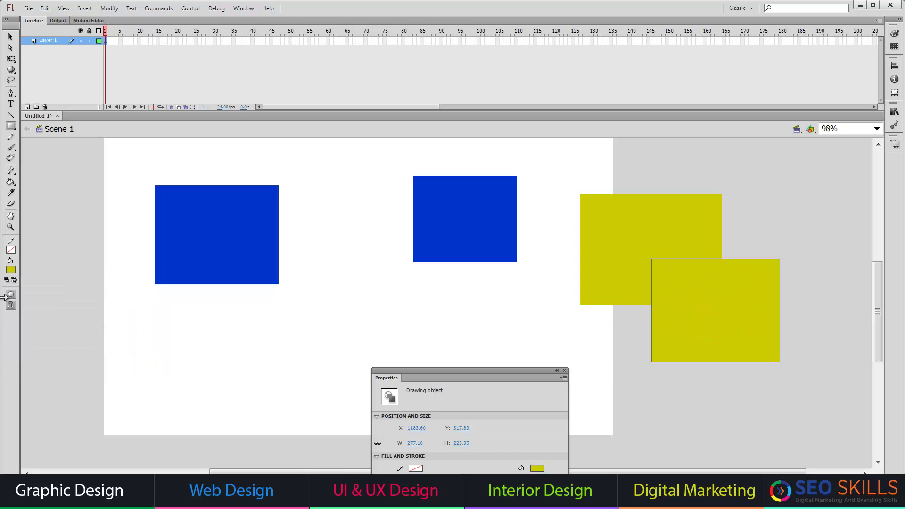
click(11, 271)
click(52, 302)
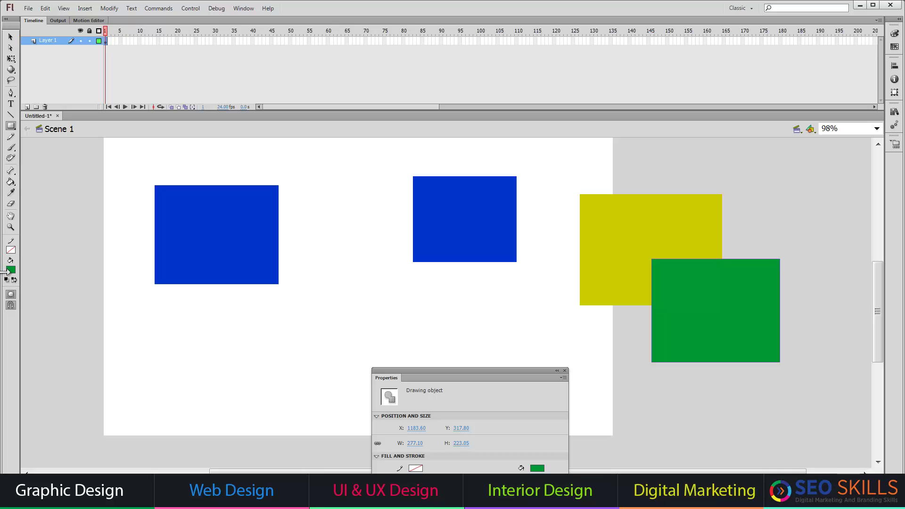
click(10, 271)
click(91, 309)
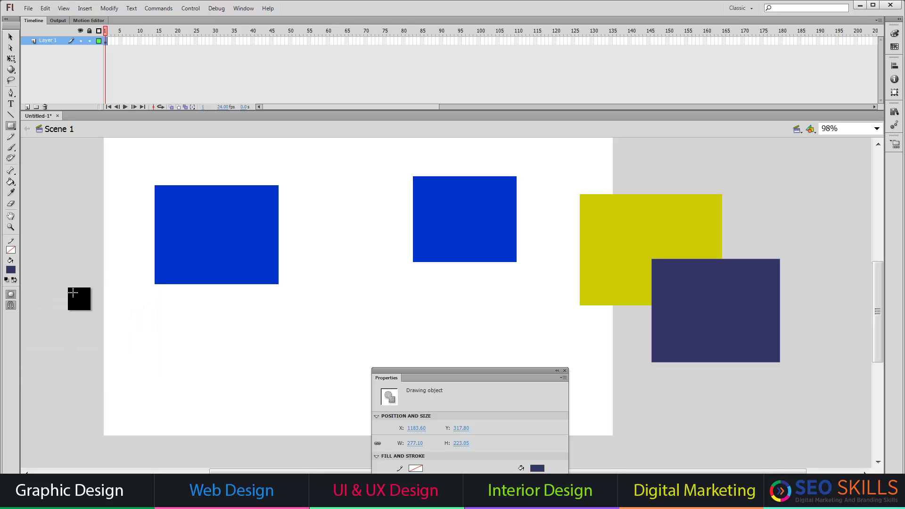
- Draw a dark indigo merged-shape rectangle across the stage's lower-left edge, and change the fill color to light blue, followed by orange
click(12, 295)
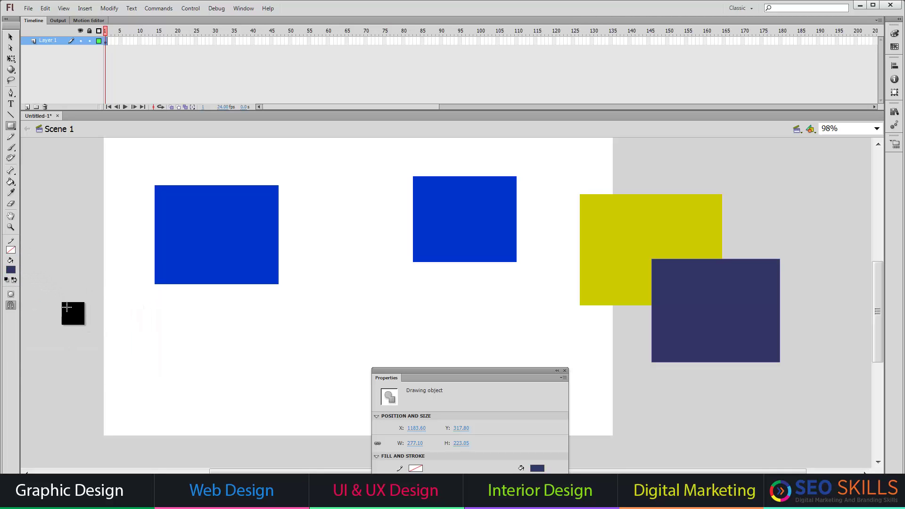
drag(66, 307, 184, 389)
click(11, 270)
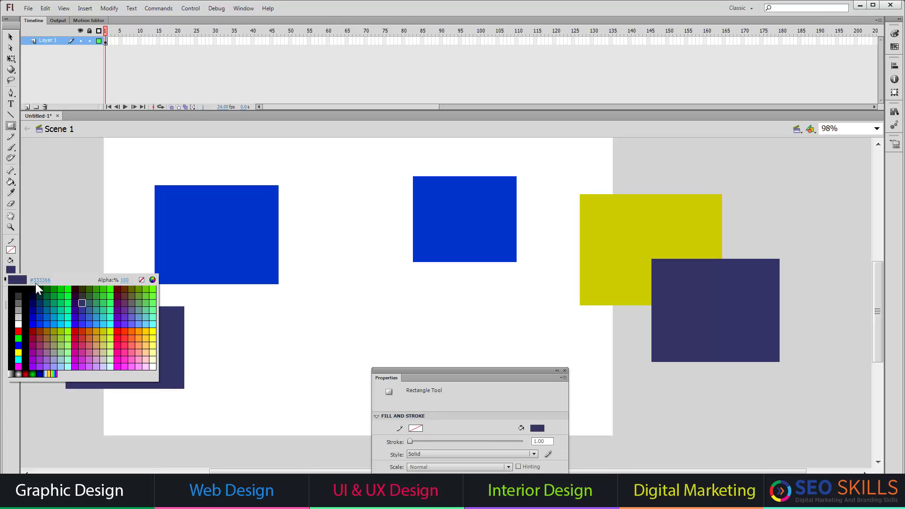
click(96, 324)
click(10, 270)
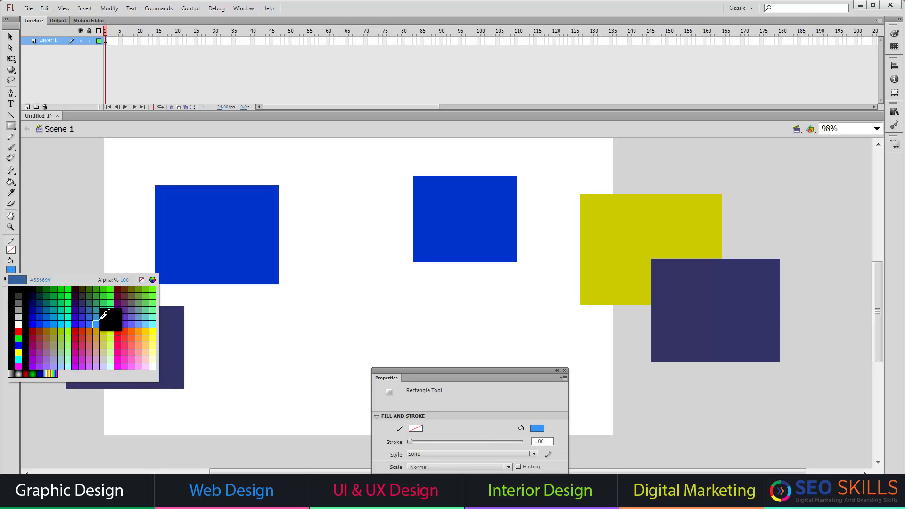
click(130, 334)
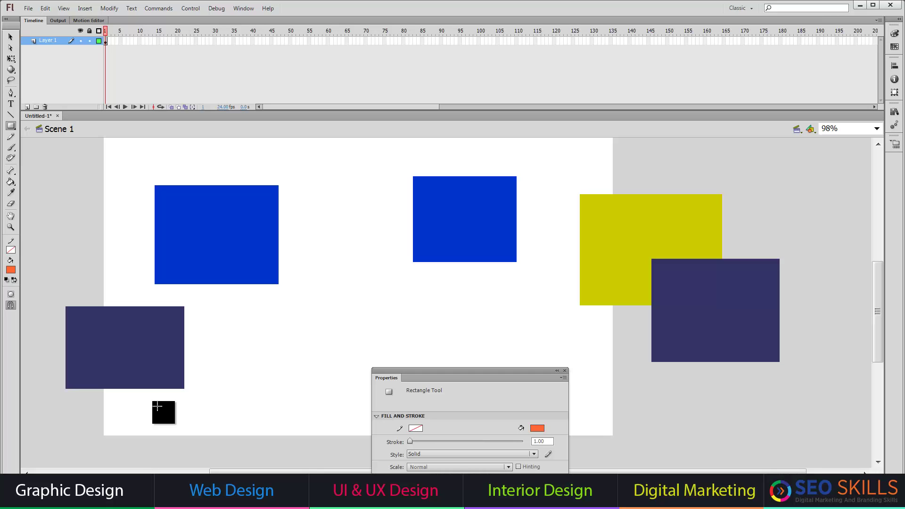
- Select the upper-left blue drawing object with a marquee over only part of it and delete it
click(10, 39)
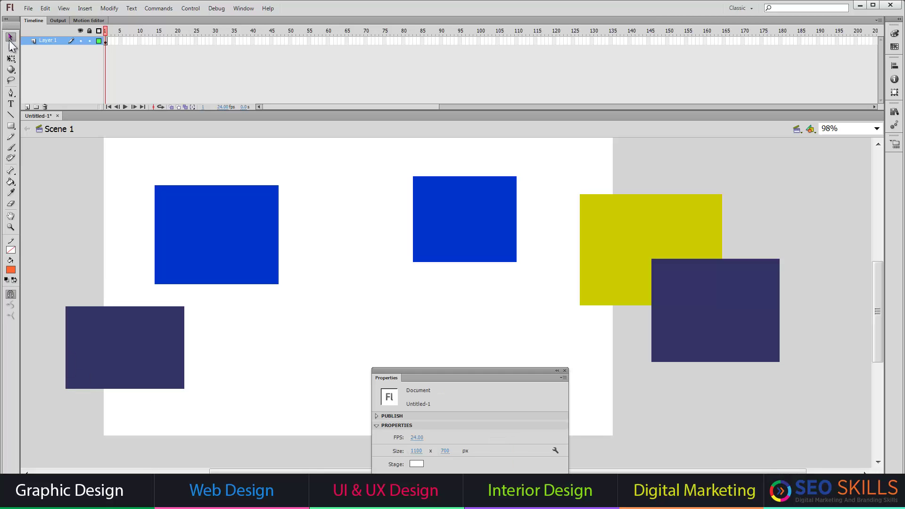
drag(228, 162, 286, 213)
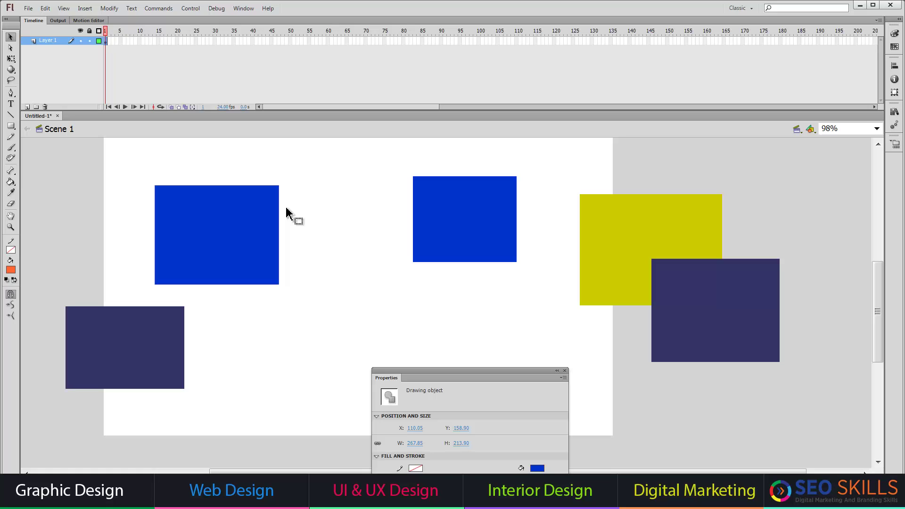
key(Delete)
- Cut rectangular pieces out of the blue merged shape at its upper-left corner, lower-left edge and right edge by deleting partial selections
drag(384, 153, 471, 208)
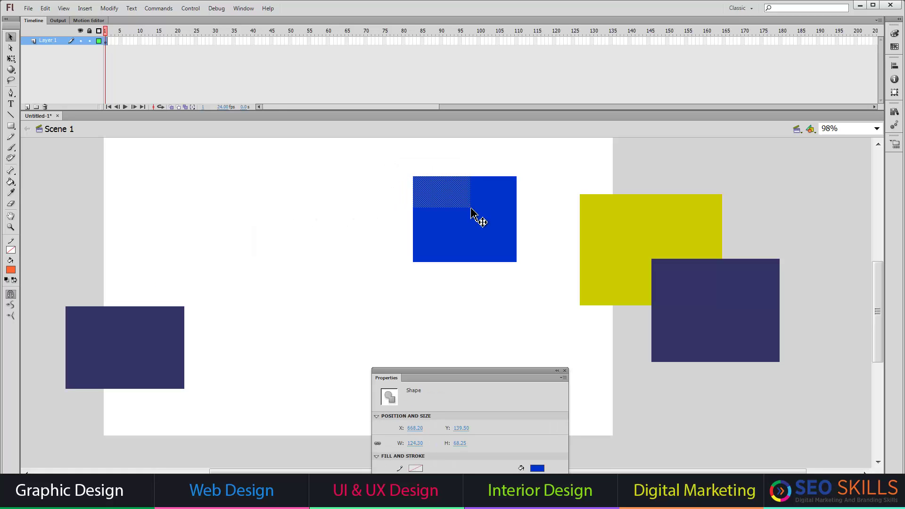
key(Delete)
drag(417, 280, 457, 243)
key(Delete)
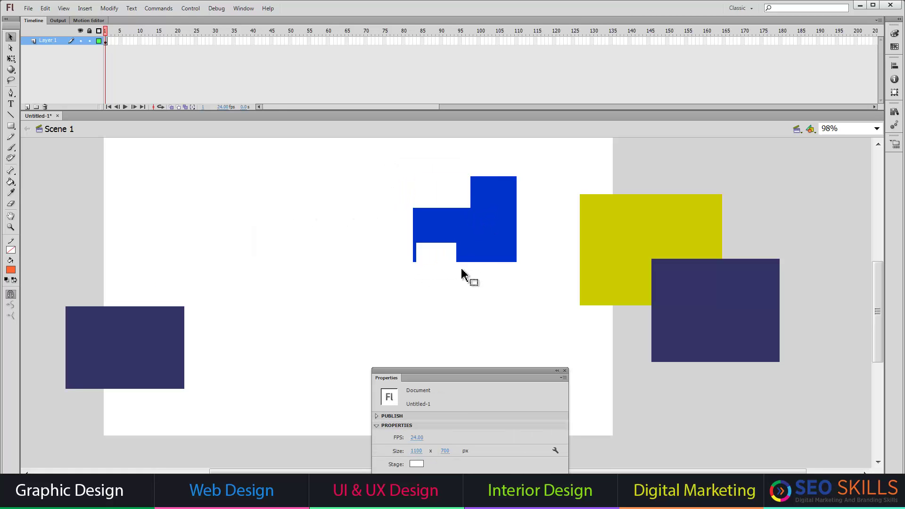
drag(539, 195, 490, 240)
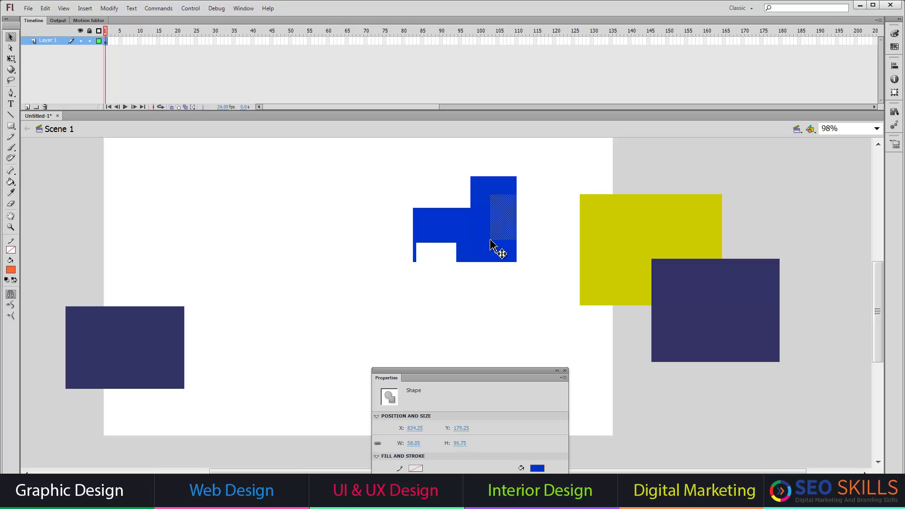
key(Delete)
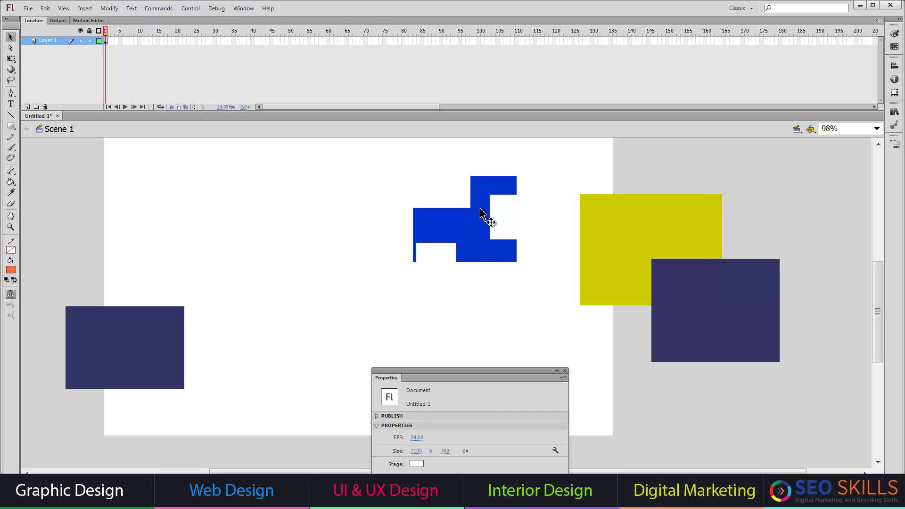
- Delete the yellow and dark indigo drawing objects beside the stage's right edge
click(627, 250)
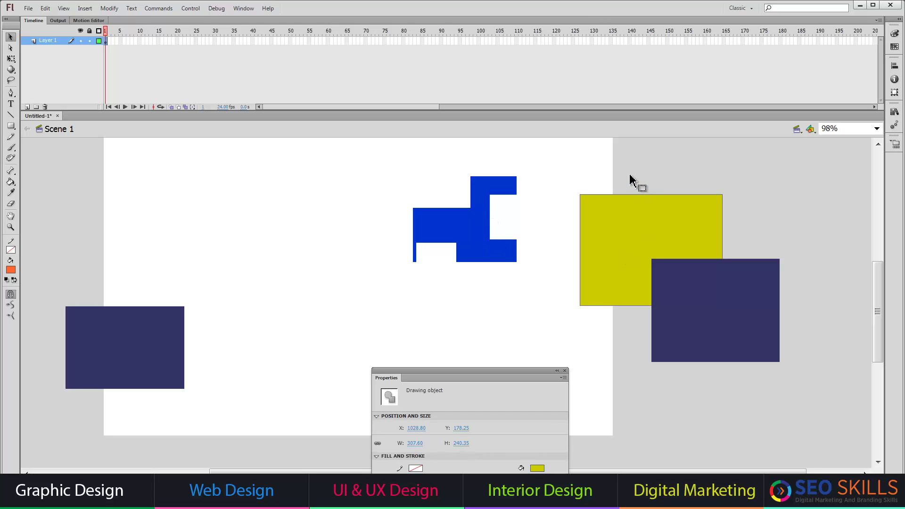
key(Delete)
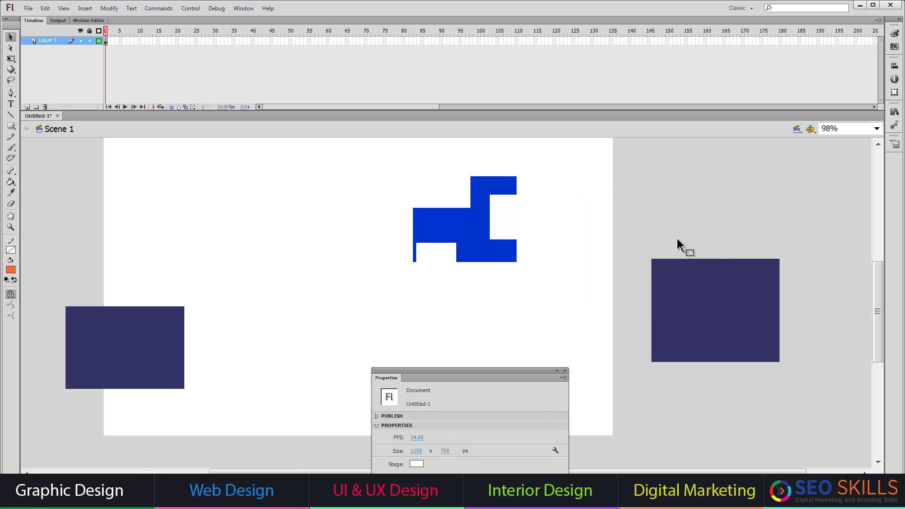
drag(683, 218, 743, 299)
key(Delete)
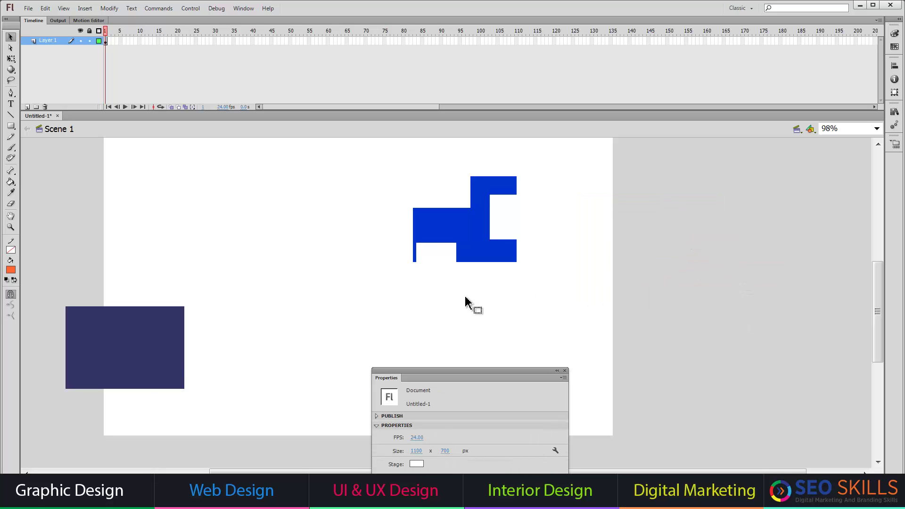
- Move the dark indigo merged shape fully onto the stage and cut a rectangular notch out of its bottom and top edges
drag(132, 383, 258, 282)
click(247, 357)
drag(234, 329, 280, 255)
key(Delete)
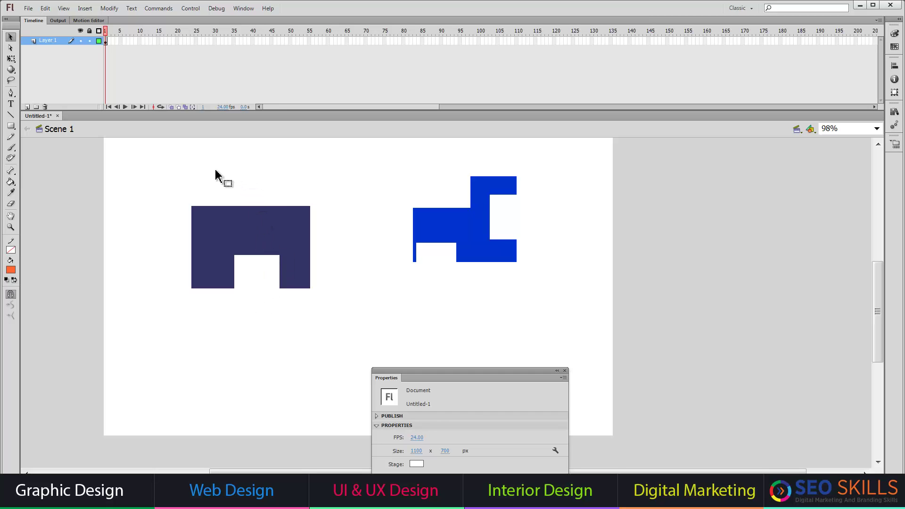
drag(216, 174, 286, 232)
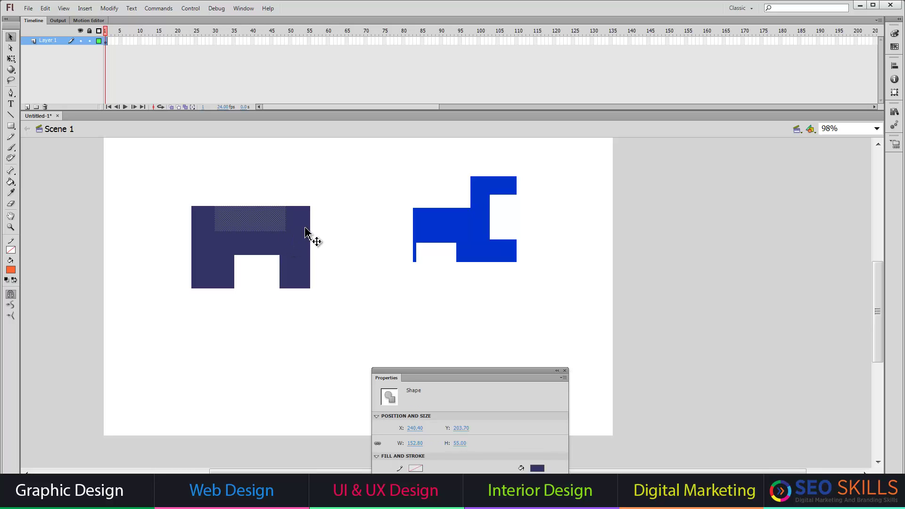
key(Delete)
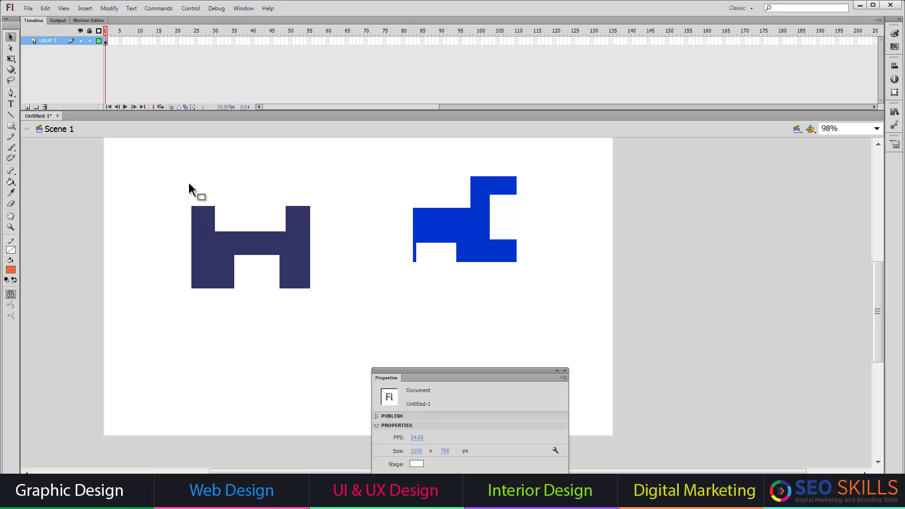
- Select both remaining notched shapes together and delete them from the stage
drag(179, 167, 595, 300)
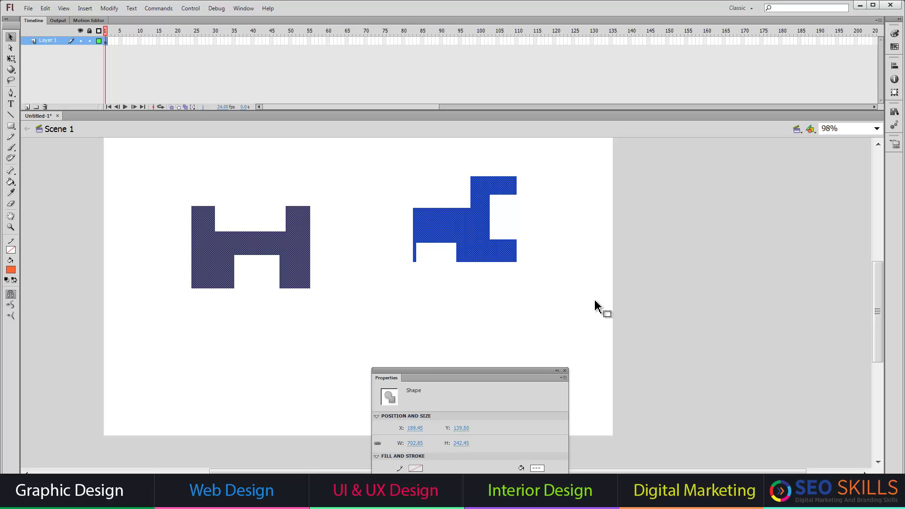
key(Delete)
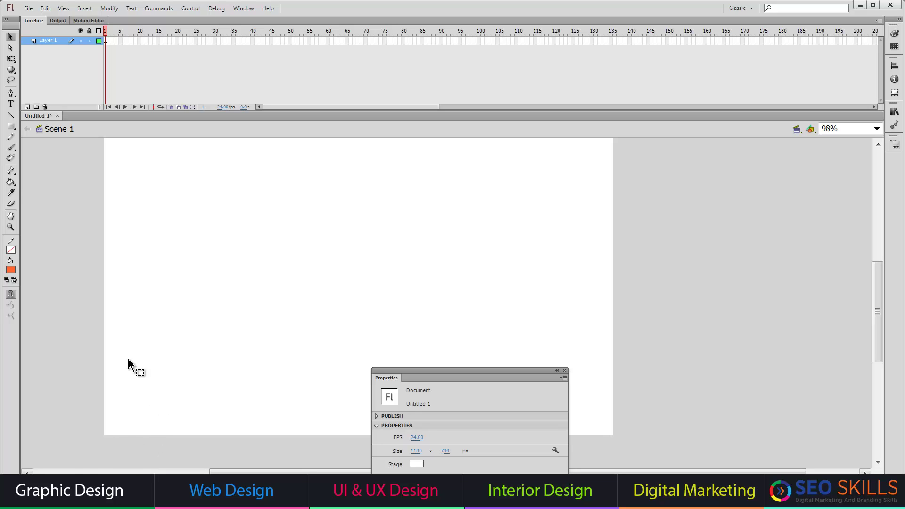
- Center the empty stage in the view and move the floating Properties panel up over it
double_click(11, 216)
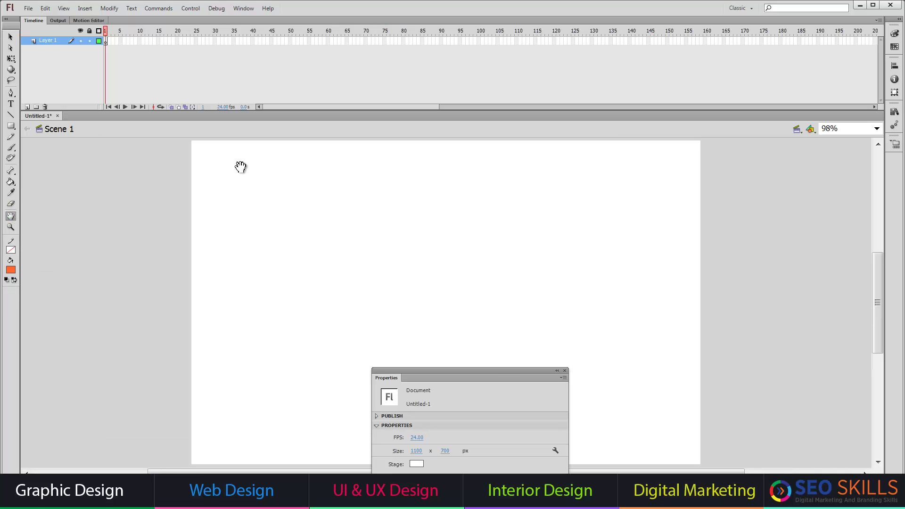
drag(496, 373, 509, 242)
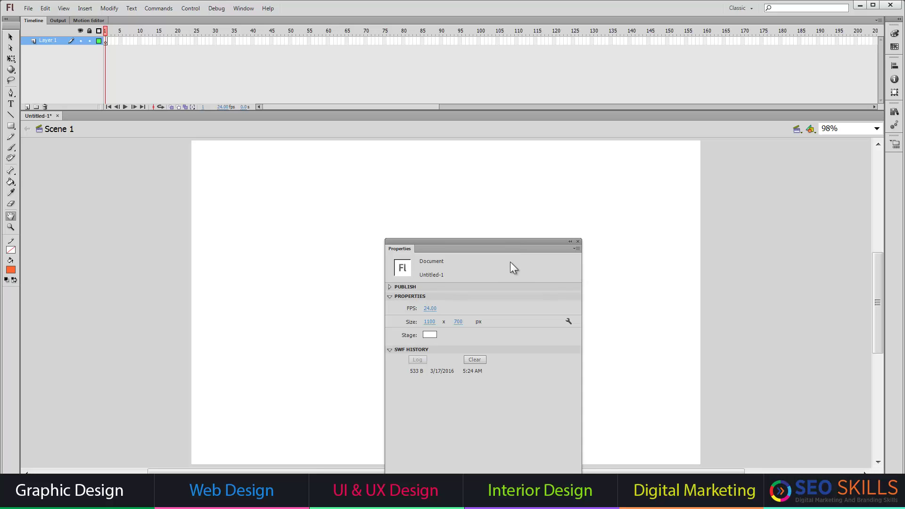